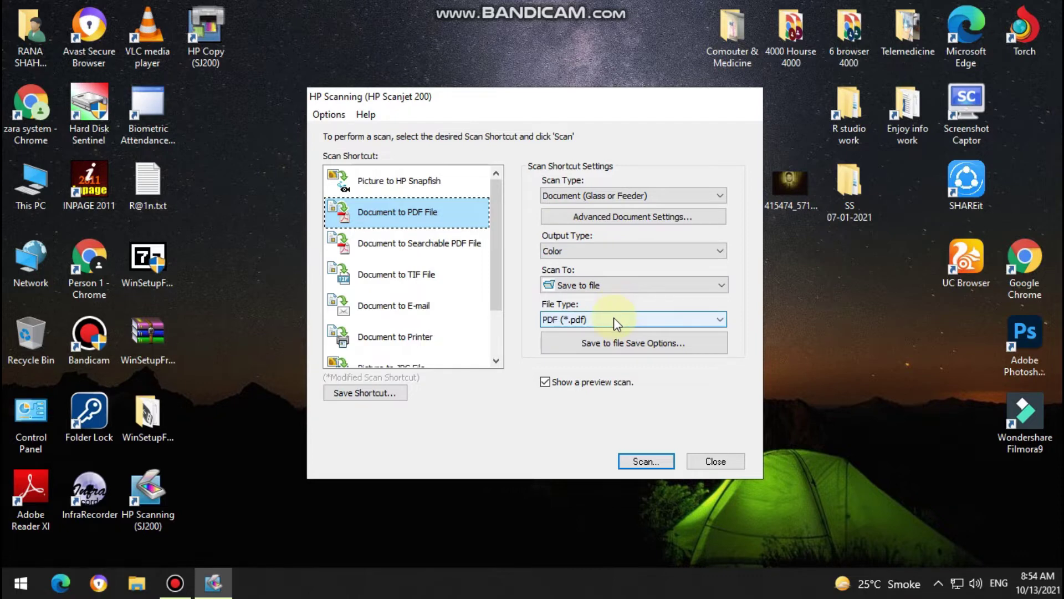
Step: Raise the PDF image quality toward High in the save-to-file options and start the Document to PDF File scan
{"action": "left_click", "coordinate": [626, 347]}
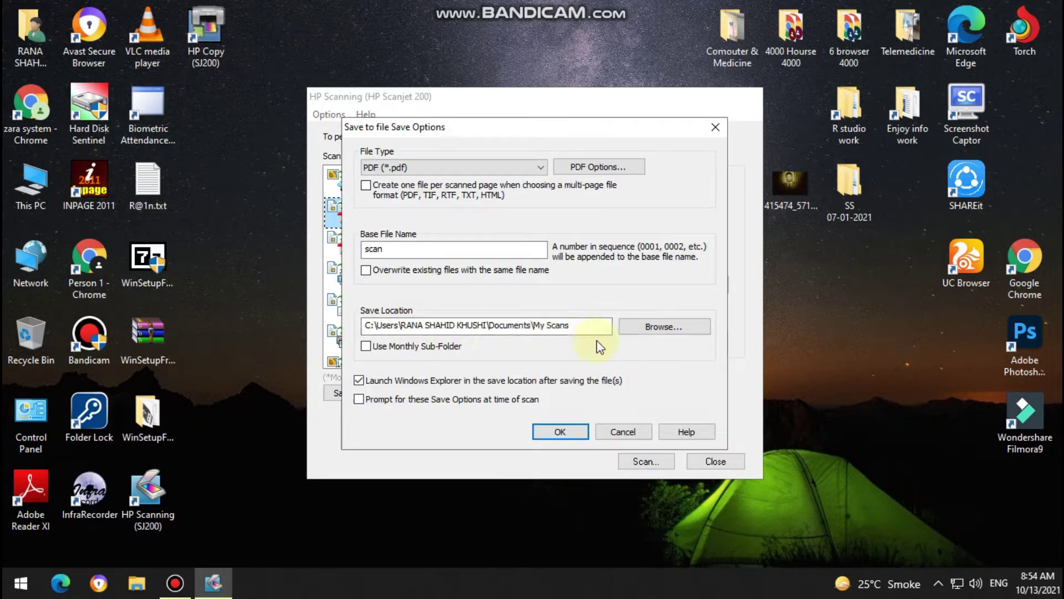
{"action": "left_click", "coordinate": [613, 165]}
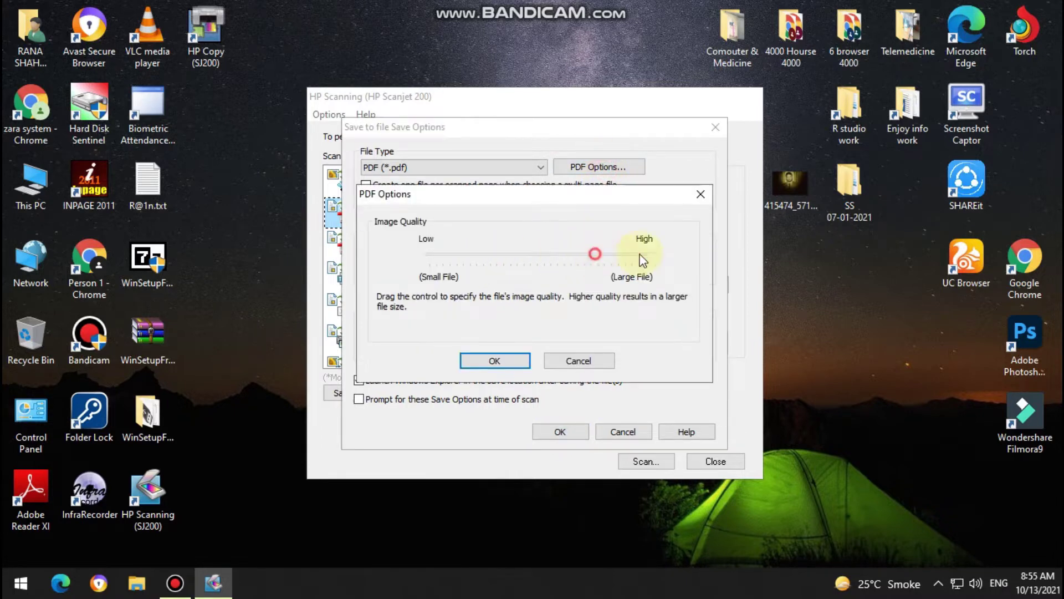
{"action": "left_click", "coordinate": [509, 362]}
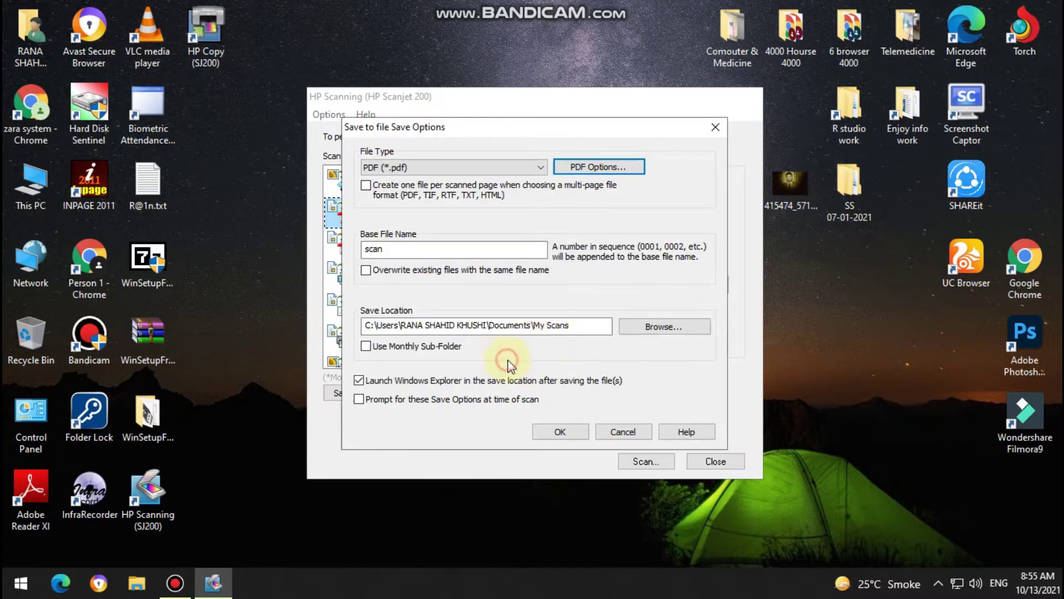
{"action": "left_click", "coordinate": [572, 434]}
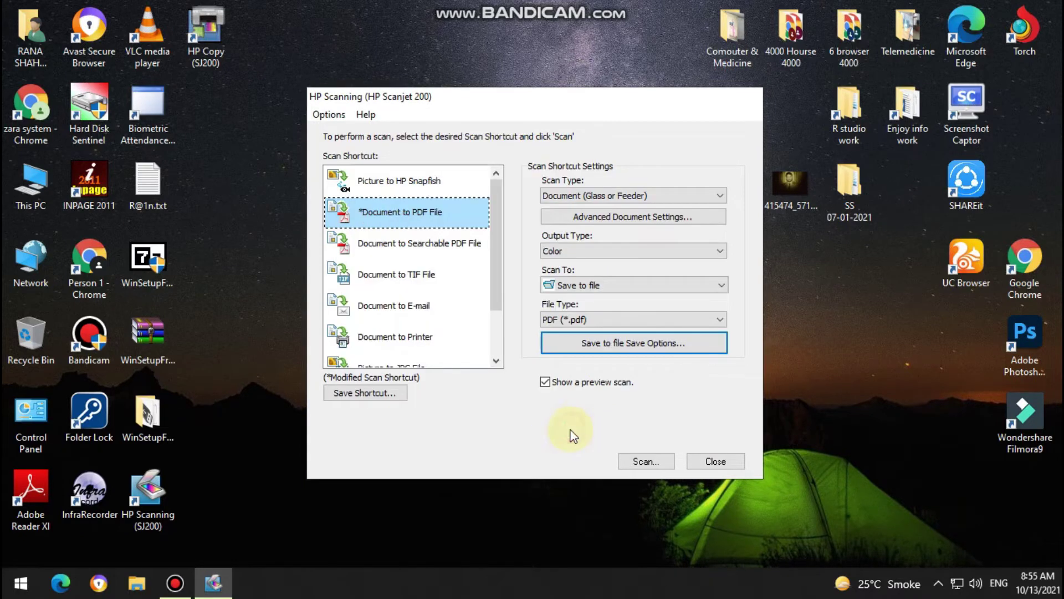
{"action": "left_click", "coordinate": [649, 462]}
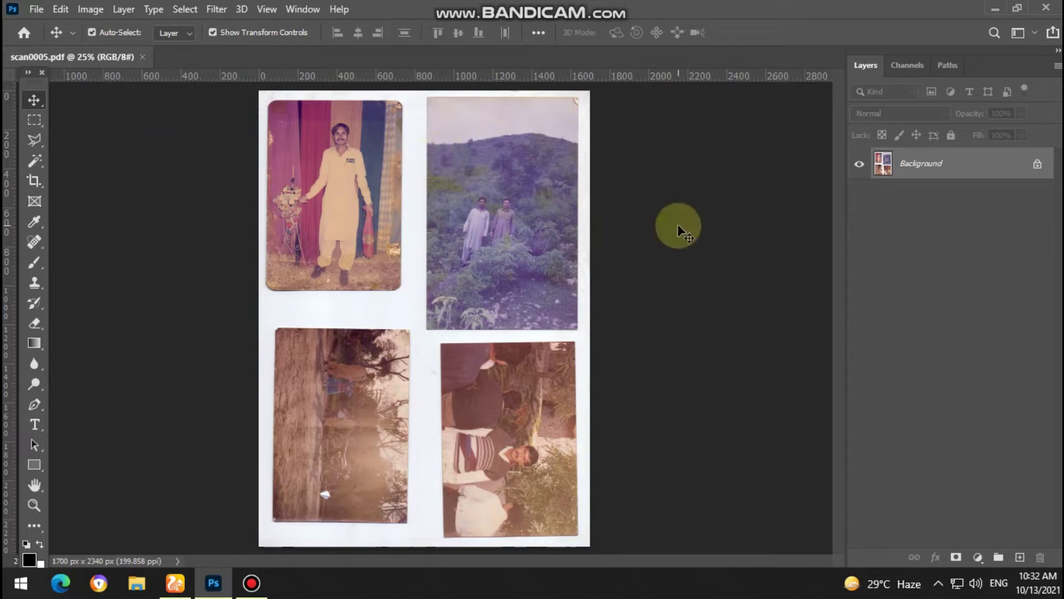
Step: In Photoshop, marquee-select the upper-left photo in scan0005.pdf, about 620 × 920 px, and cut it out
{"action": "left_click", "coordinate": [35, 120]}
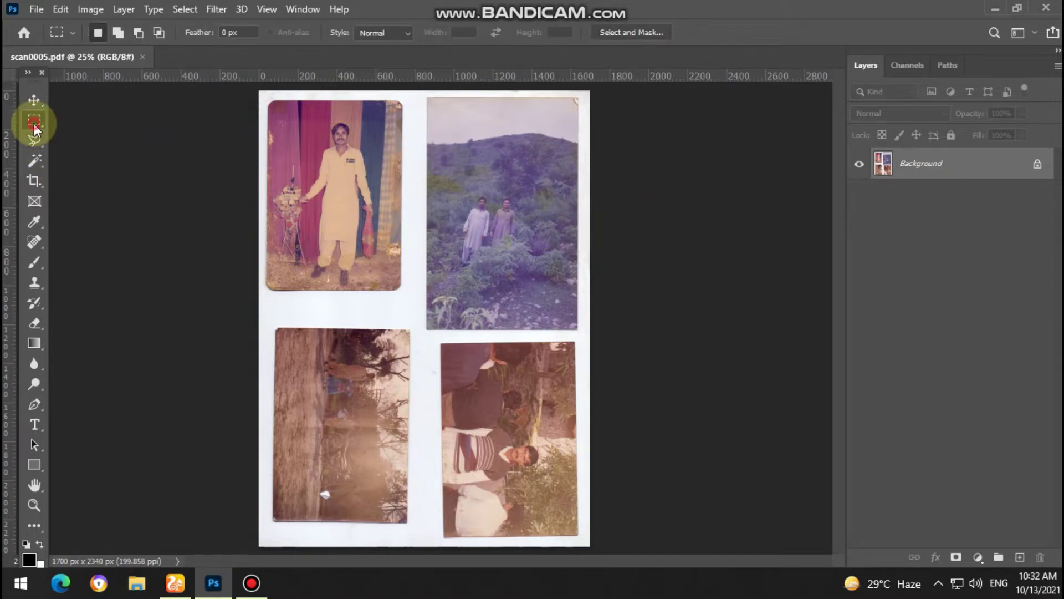
{"action": "left_click_drag", "start_coordinate": [276, 109], "coordinate": [396, 288]}
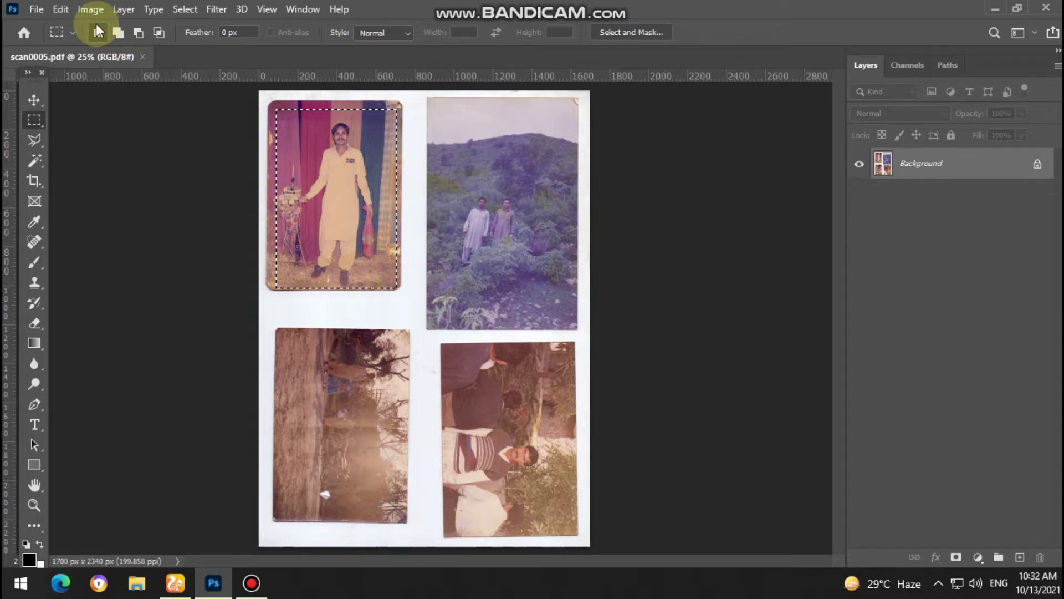
{"action": "key", "text": "BackSpace"}
{"action": "left_click", "coordinate": [191, 164]}
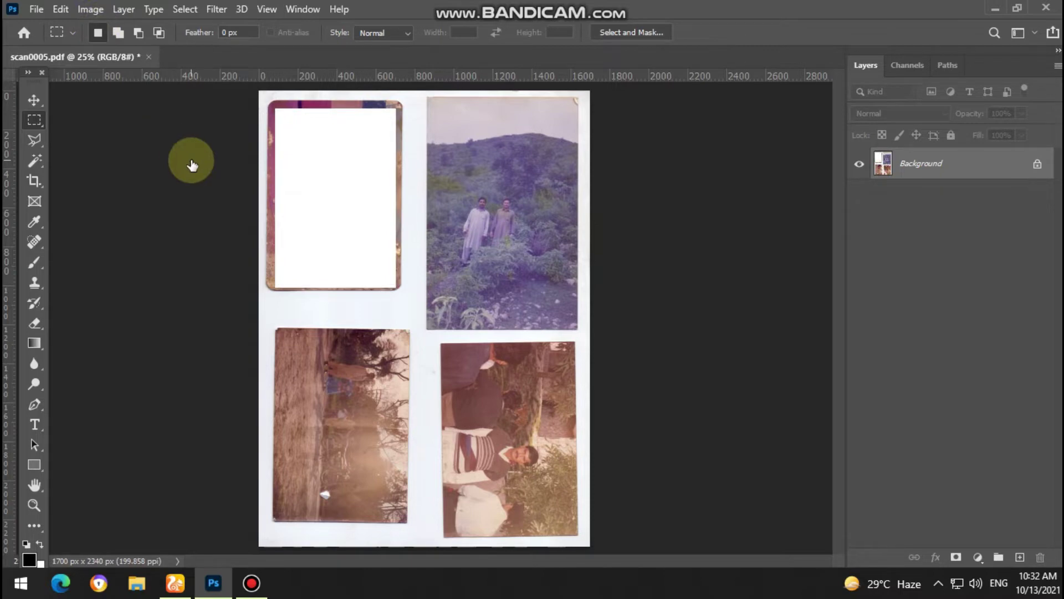
Step: Create a new A4 document at 300 ppi and paste the cut photo into it
{"action": "key", "text": "ctrl+n"}
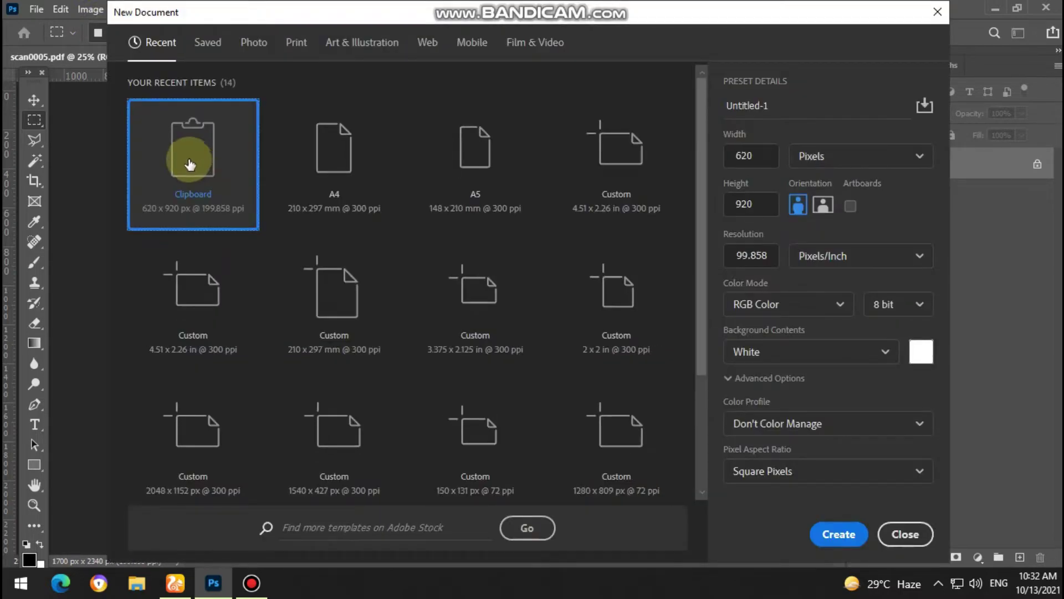
{"action": "double_click", "coordinate": [327, 157]}
{"action": "key", "text": "ctrl+v"}
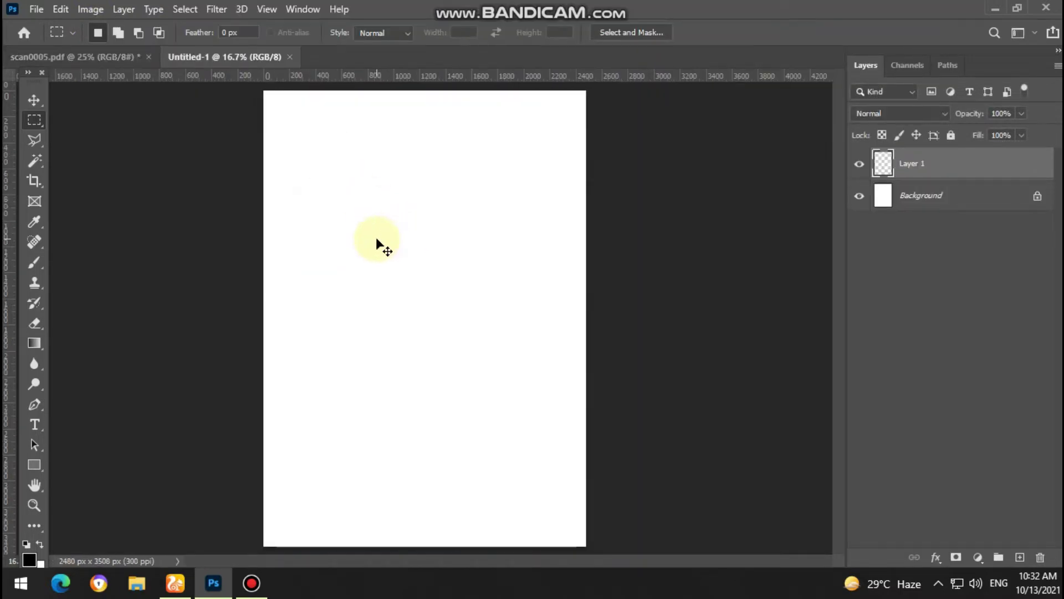
Step: Scale the pasted photo up so it fills the whole A4 page
{"action": "left_click", "coordinate": [34, 100]}
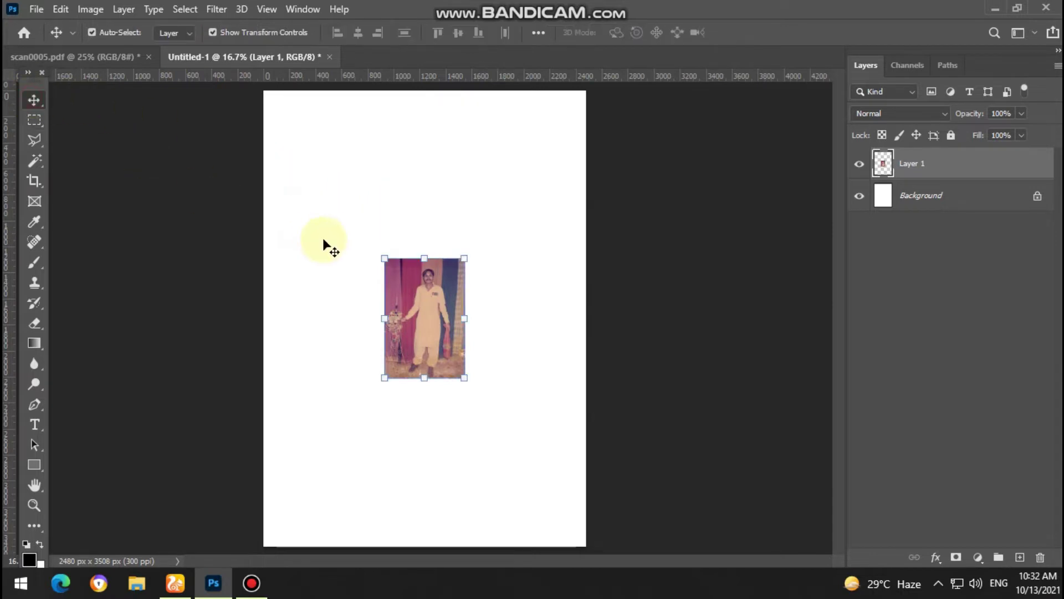
{"action": "left_click_drag", "start_coordinate": [384, 259], "coordinate": [185, 119]}
{"action": "key", "text": "Return"}
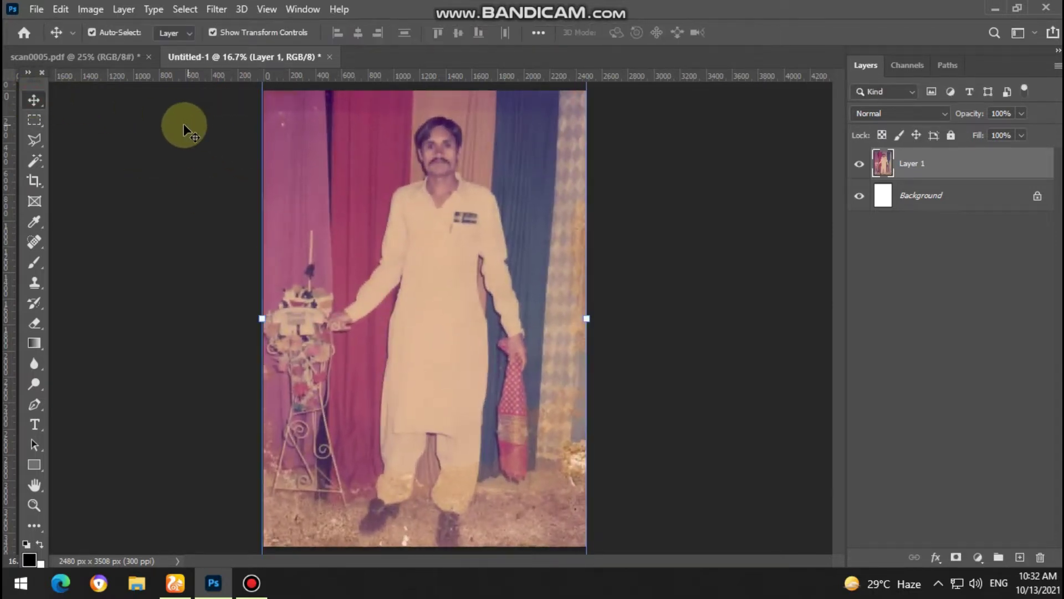
Step: Apply Auto Tone and Auto Contrast to the photo layer
{"action": "left_click", "coordinate": [88, 10]}
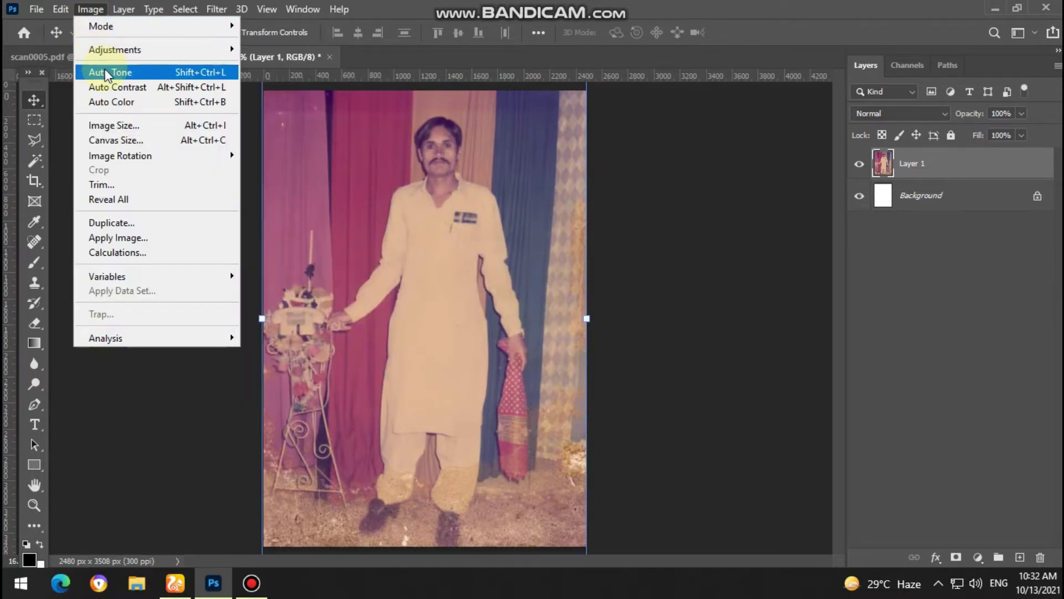
{"action": "left_click", "coordinate": [107, 73]}
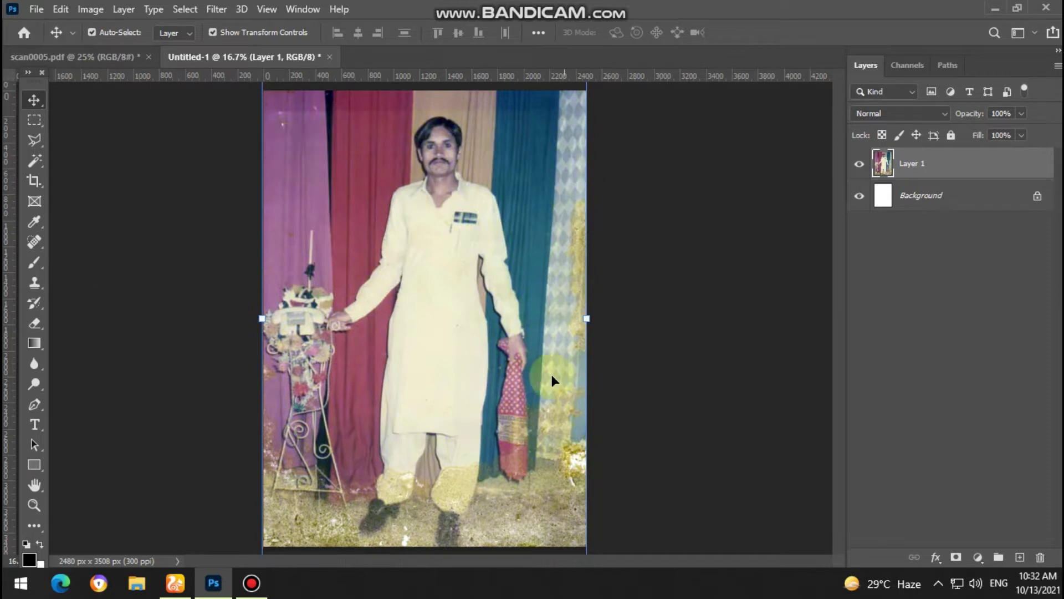
{"action": "left_click", "coordinate": [90, 10]}
{"action": "left_click", "coordinate": [108, 85]}
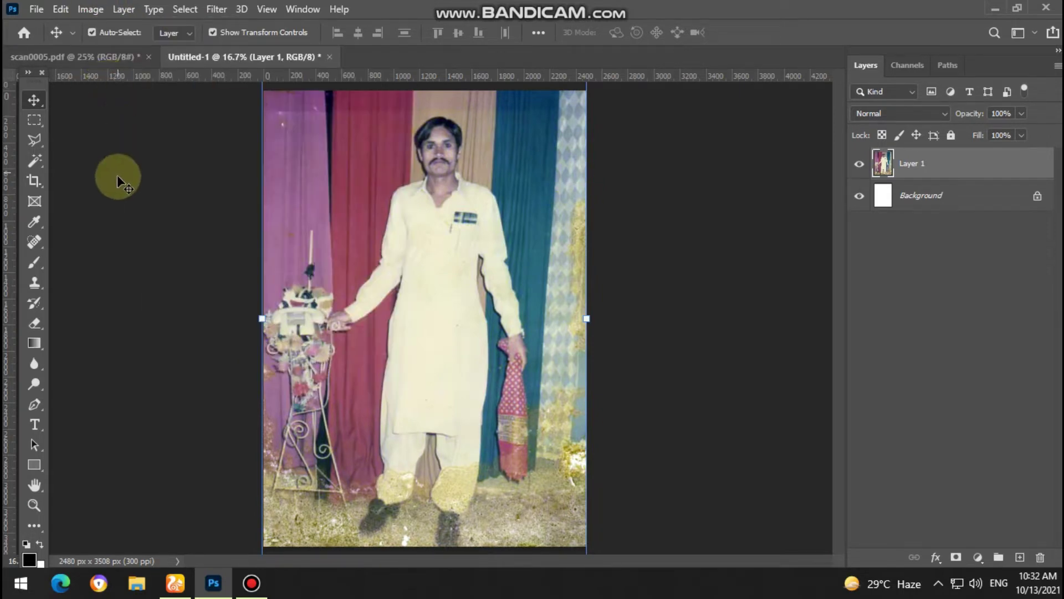
Step: Undo the automatic tone and contrast corrections while keeping the photo enlarged to the page
{"action": "key", "text": "ctrl+z"}
{"action": "key", "text": "ctrl+z"}
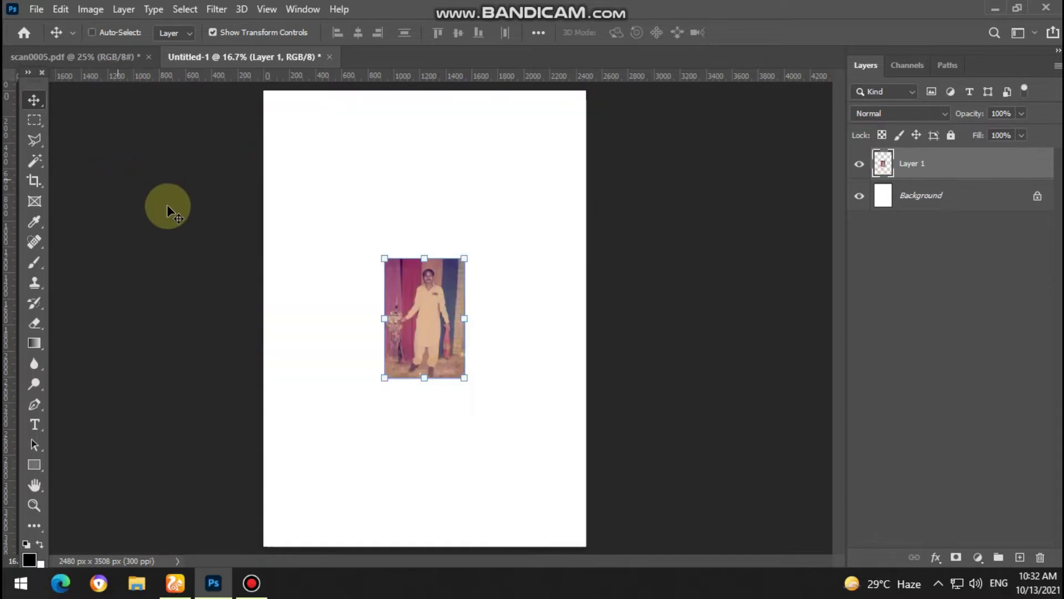
{"action": "key", "text": "ctrl+y"}
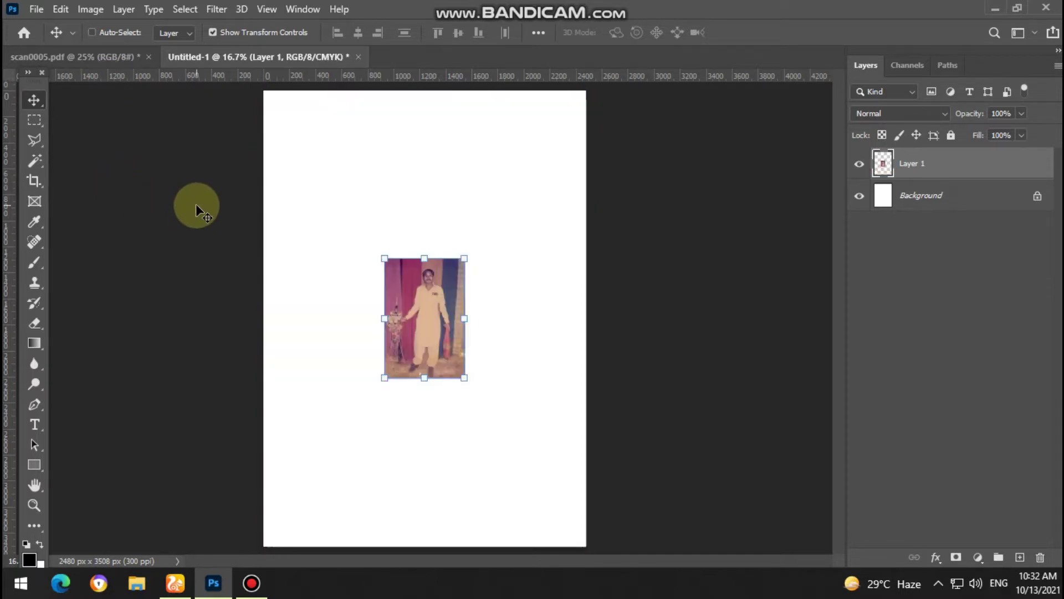
{"action": "key", "text": "ctrl+shift+z"}
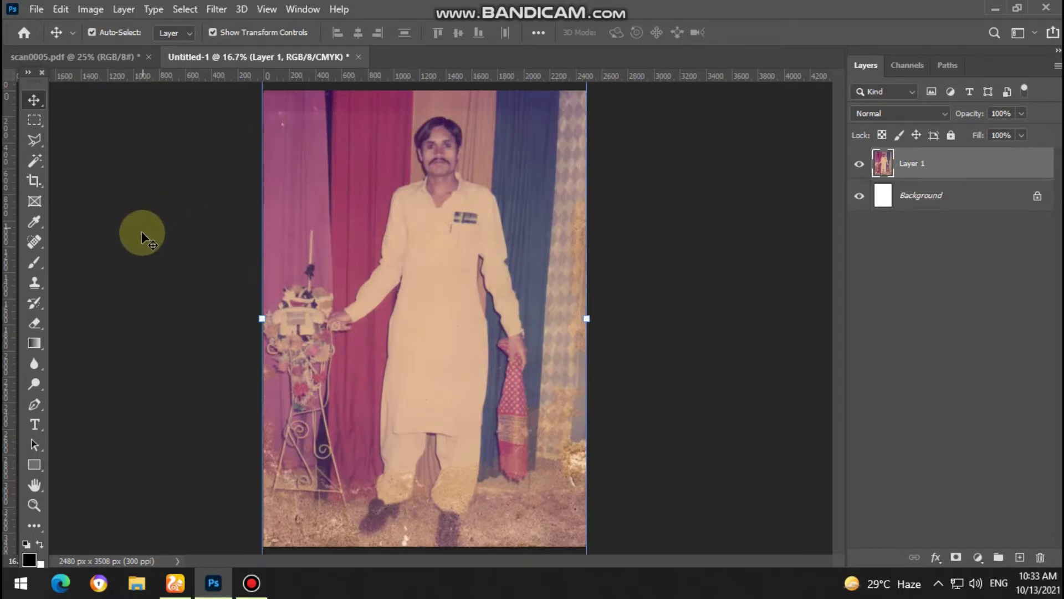
Step: Reapply Auto Tone and Auto Contrast to the enlarged photo
{"action": "left_click", "coordinate": [91, 10]}
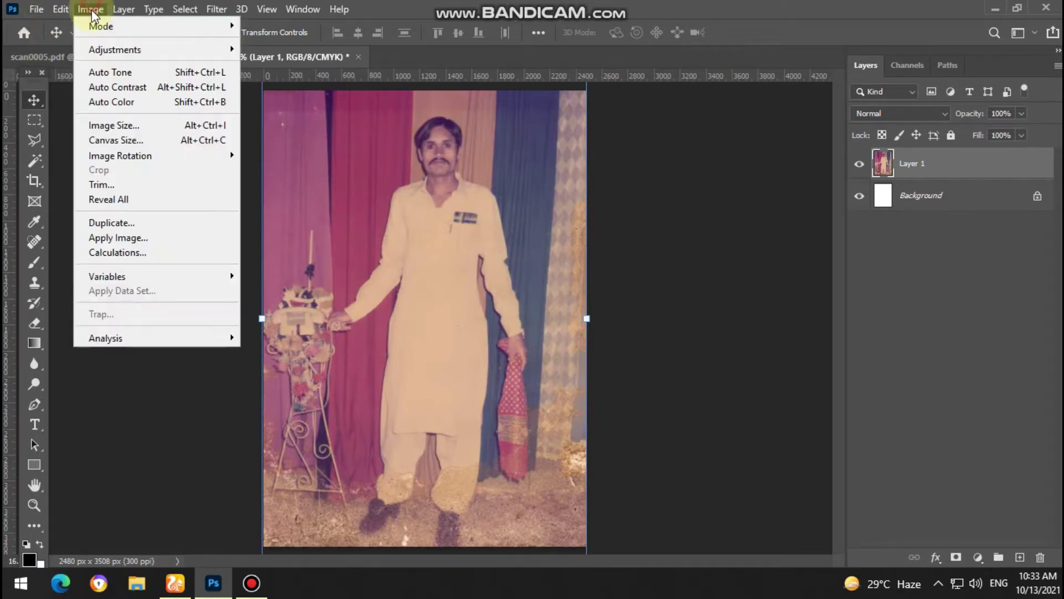
{"action": "left_click", "coordinate": [112, 73]}
{"action": "left_click", "coordinate": [90, 10]}
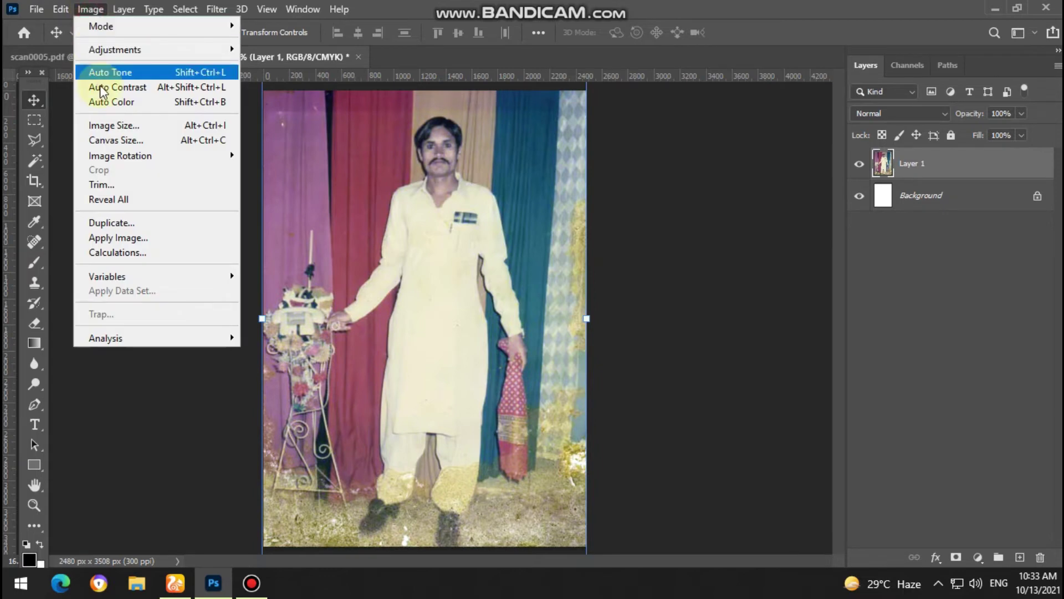
{"action": "left_click", "coordinate": [98, 87]}
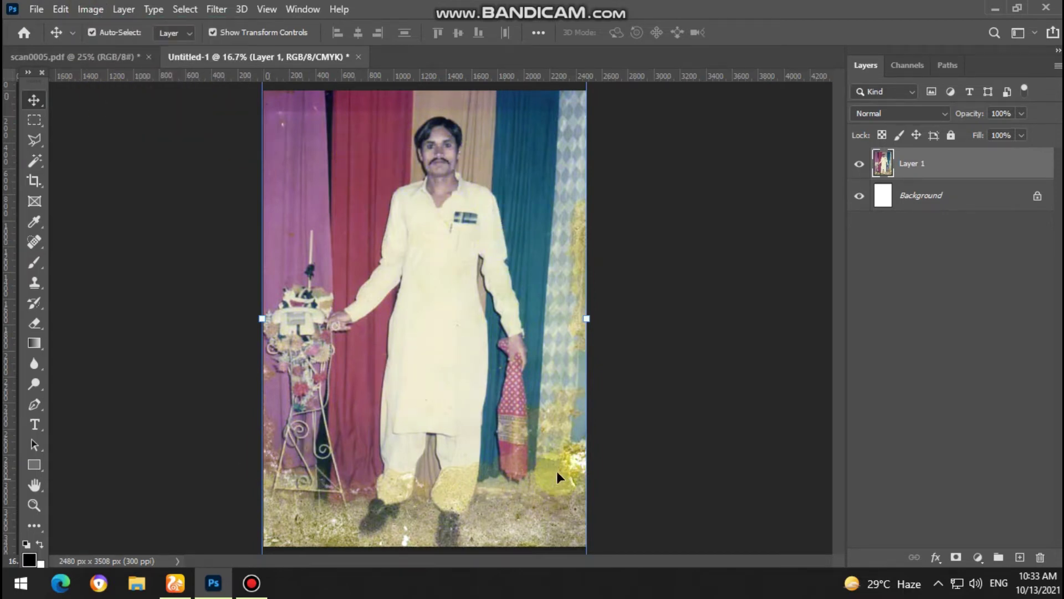
Step: Start saving the corrected photo as a JPEG in the pic folder on the Desktop
{"action": "left_click", "coordinate": [36, 9]}
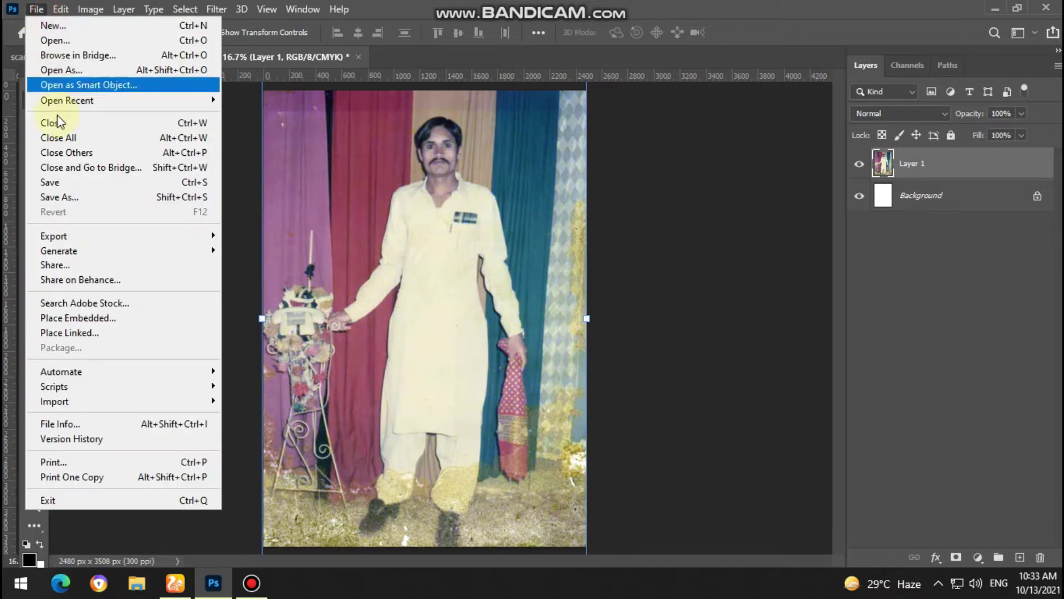
{"action": "left_click", "coordinate": [66, 197]}
{"action": "left_click", "coordinate": [598, 428]}
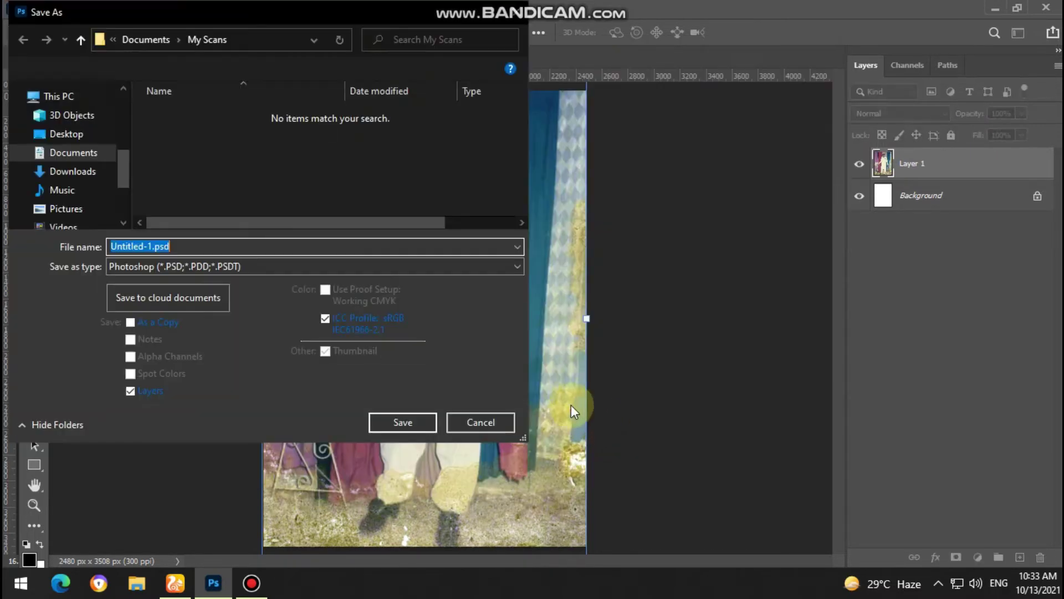
{"action": "left_click", "coordinate": [233, 266]}
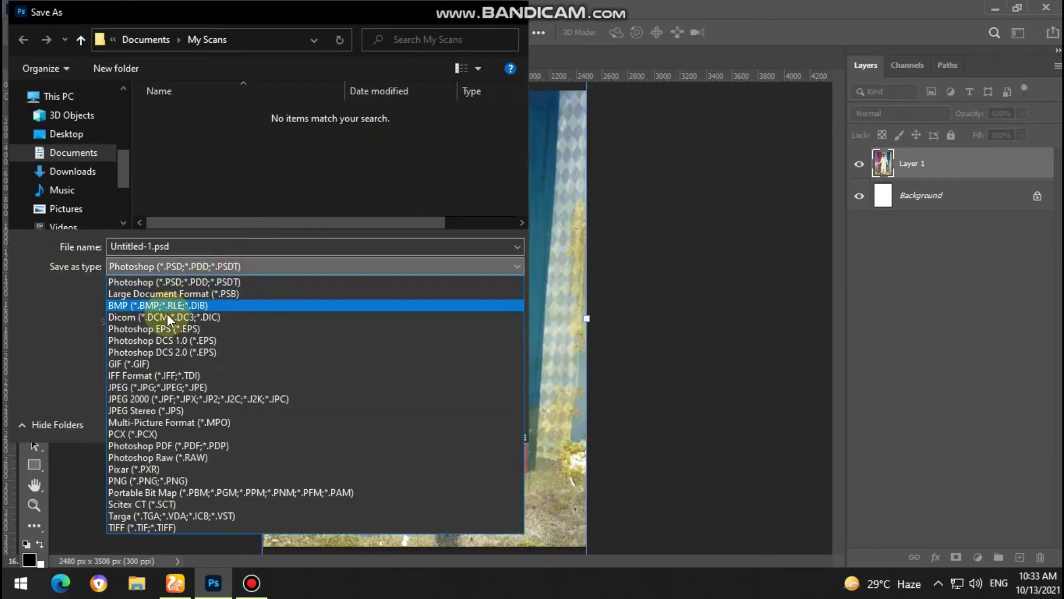
{"action": "left_click", "coordinate": [140, 385]}
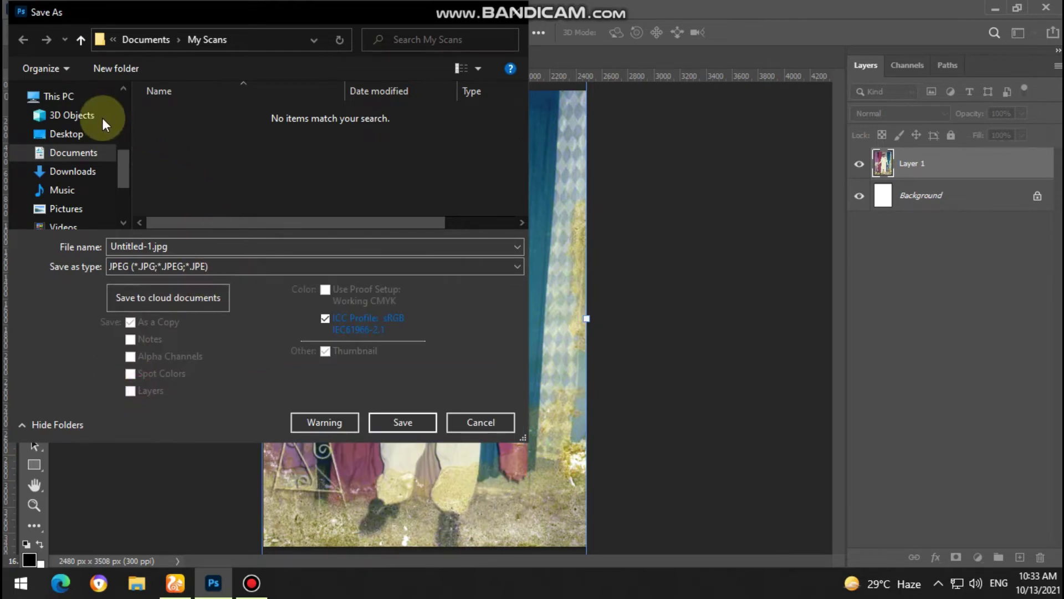
{"action": "left_click", "coordinate": [71, 135]}
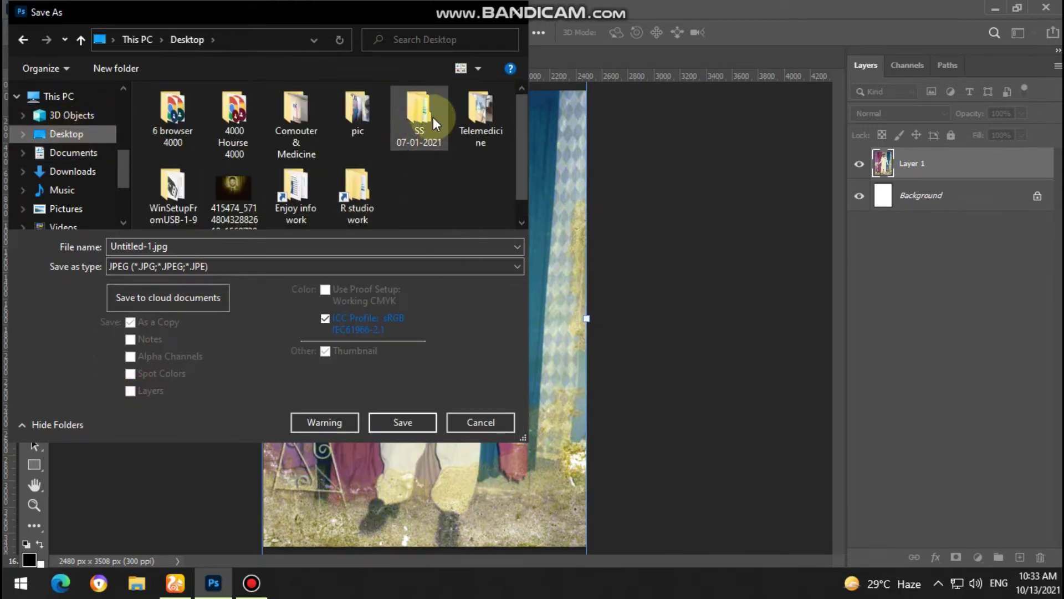
{"action": "left_click", "coordinate": [370, 120]}
{"action": "double_click", "coordinate": [370, 120]}
{"action": "scroll", "coordinate": [278, 183], "scroll_direction": "down", "scroll_amount": 2}
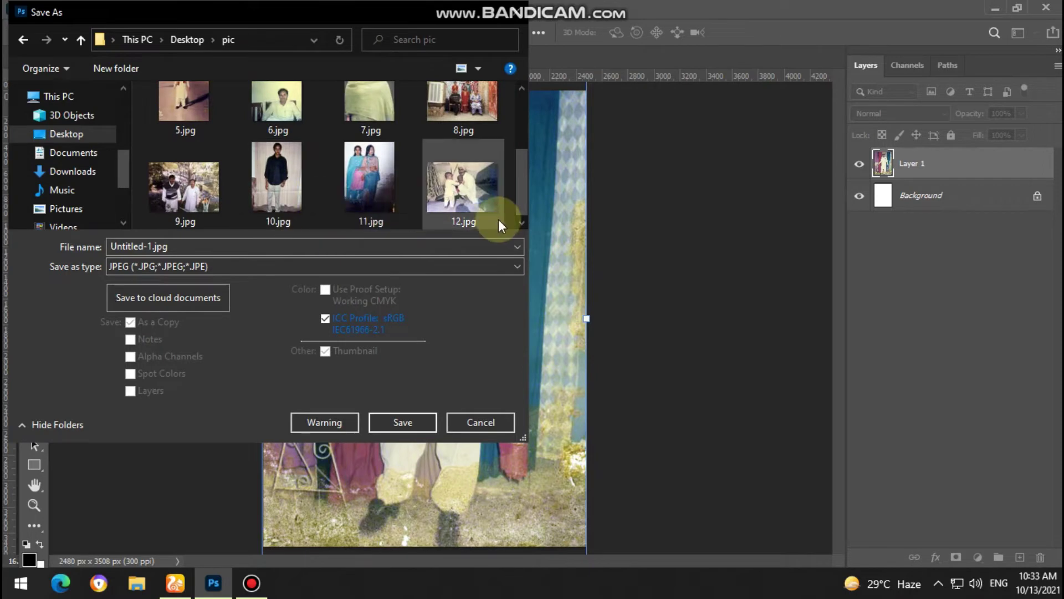
Step: Name the file 13 and save it with JPEG quality 12 (Maximum) in Baseline ("Standard") format
{"action": "left_click", "coordinate": [463, 201]}
{"action": "double_click", "coordinate": [231, 239]}
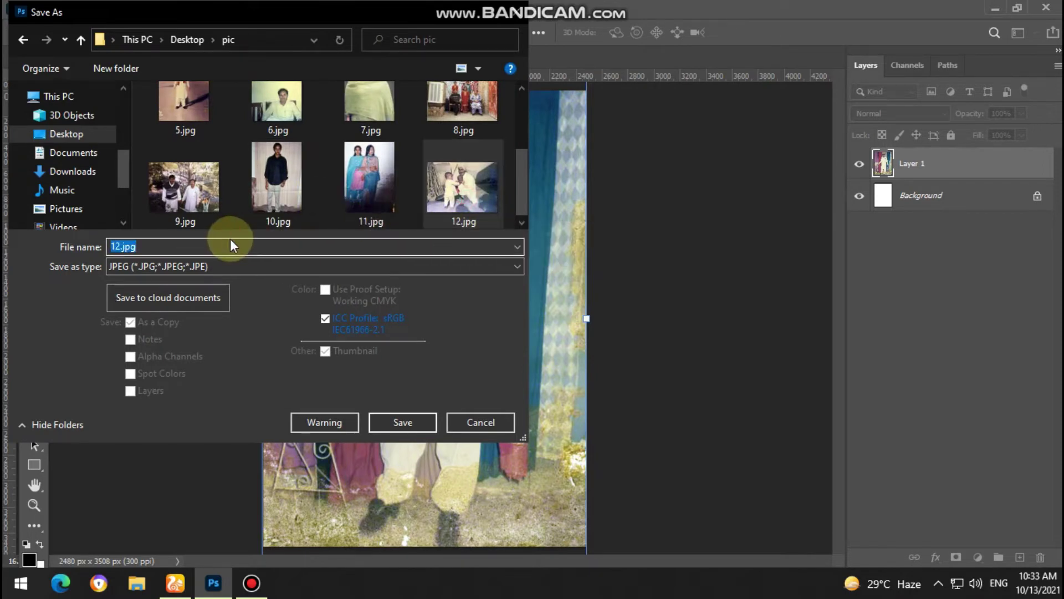
{"action": "type", "text": "13"}
{"action": "left_click", "coordinate": [403, 423]}
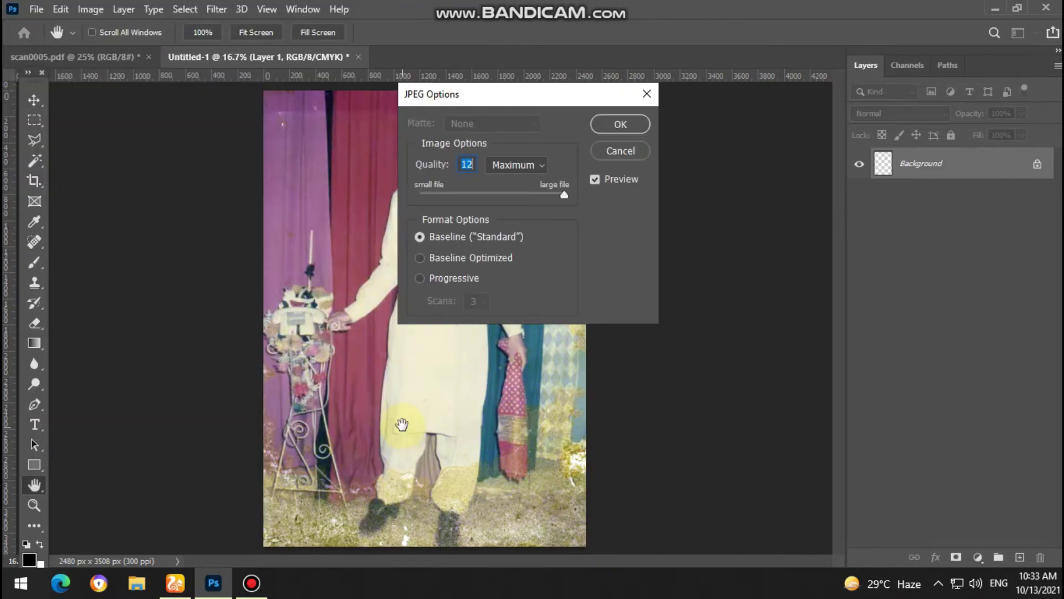
{"action": "left_click", "coordinate": [622, 119]}
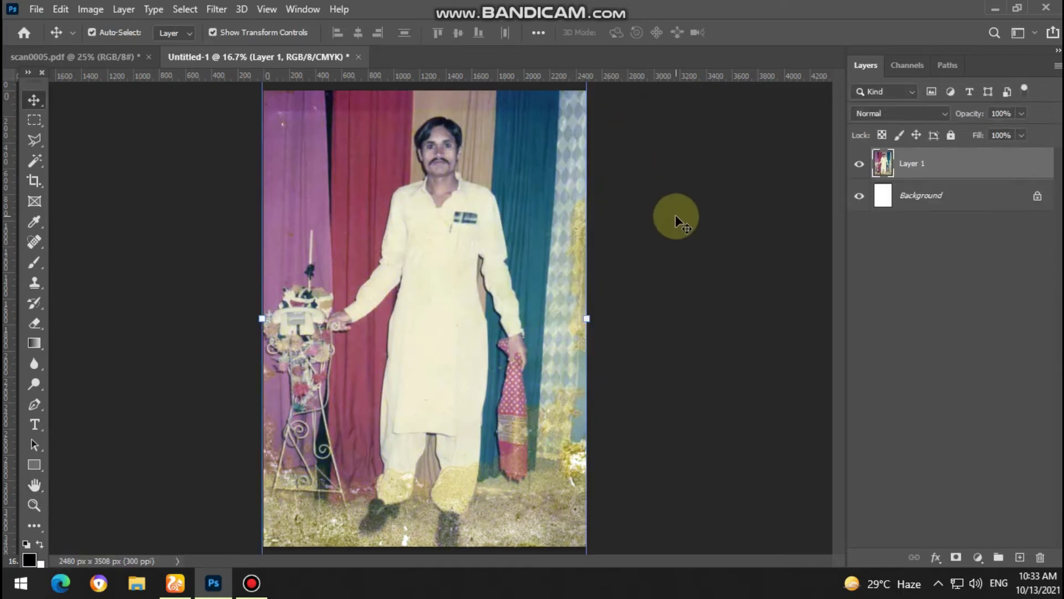
Step: Open 12.jpg from the pic folder to view the previously restored photo
{"action": "key", "text": "ctrl+o"}
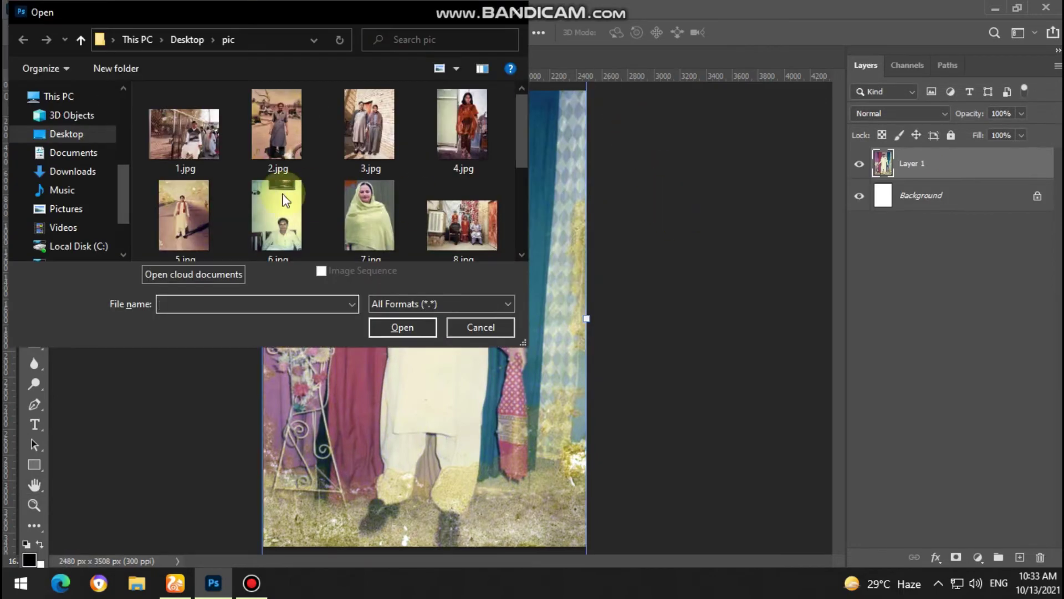
{"action": "scroll", "coordinate": [368, 174], "scroll_direction": "down", "scroll_amount": 3}
{"action": "double_click", "coordinate": [467, 148]}
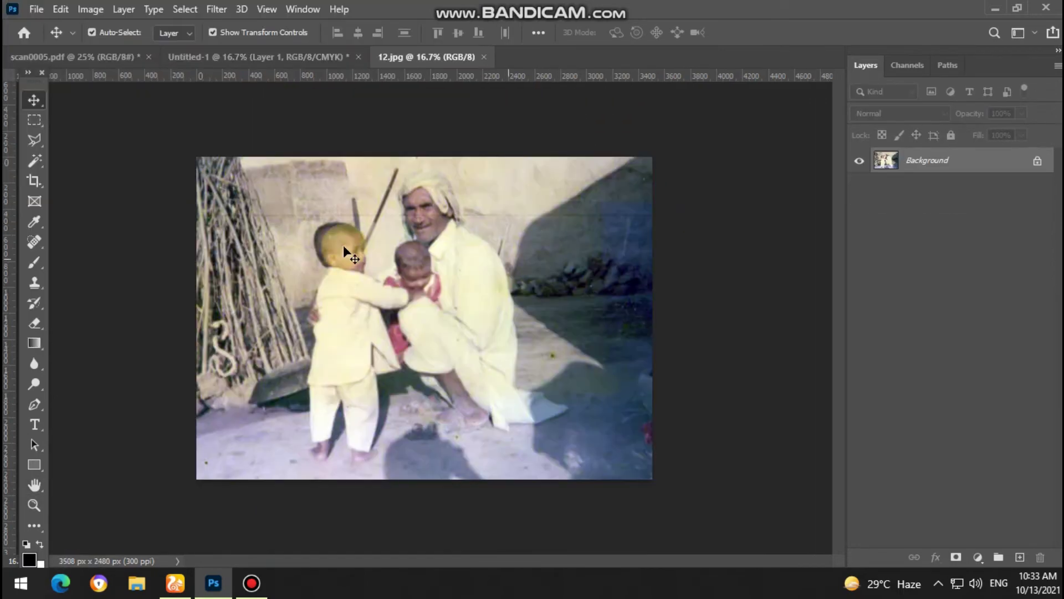
Step: Open scan0003.pdf from the My Scans folder in Documents
{"action": "key", "text": "ctrl"}
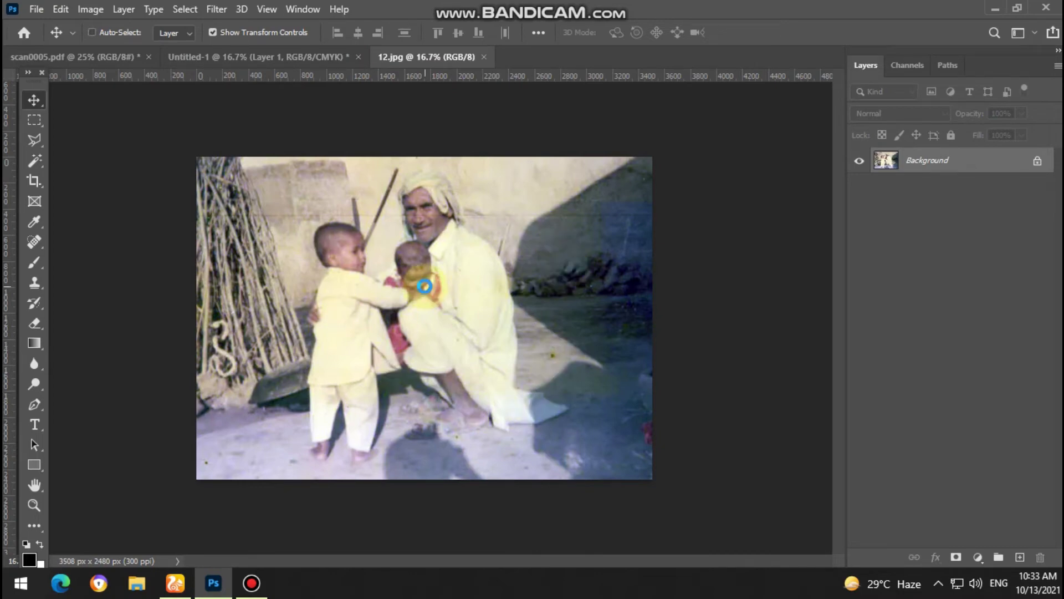
{"action": "key", "text": "ctrl+o"}
{"action": "left_click", "coordinate": [67, 152]}
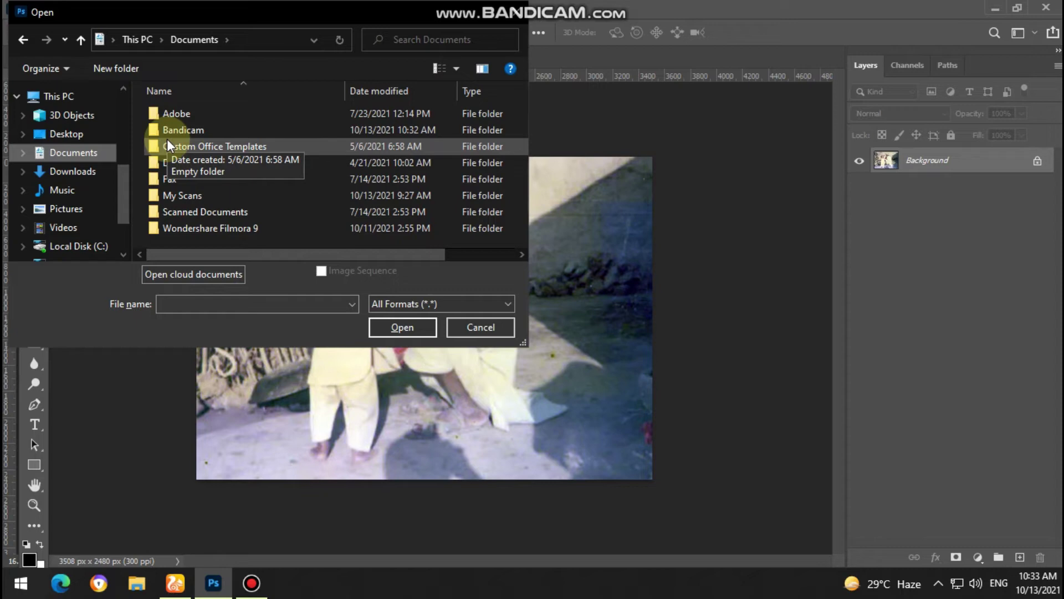
{"action": "double_click", "coordinate": [186, 196]}
{"action": "double_click", "coordinate": [207, 147]}
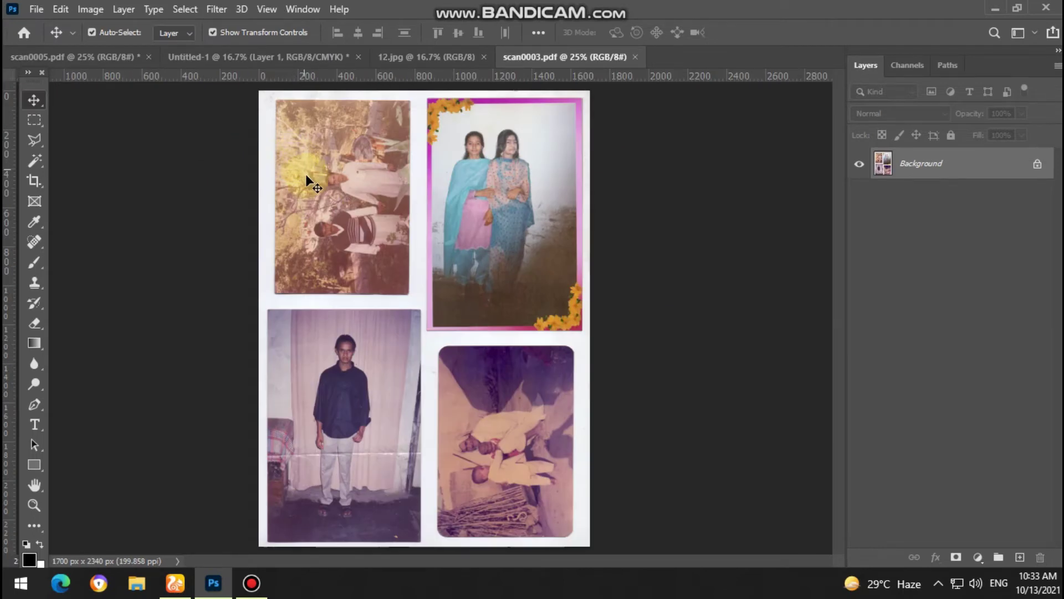
Step: Cut the photo of the crouching man with two children out of scan0003.pdf and create a new document for it
{"action": "left_click", "coordinate": [34, 121]}
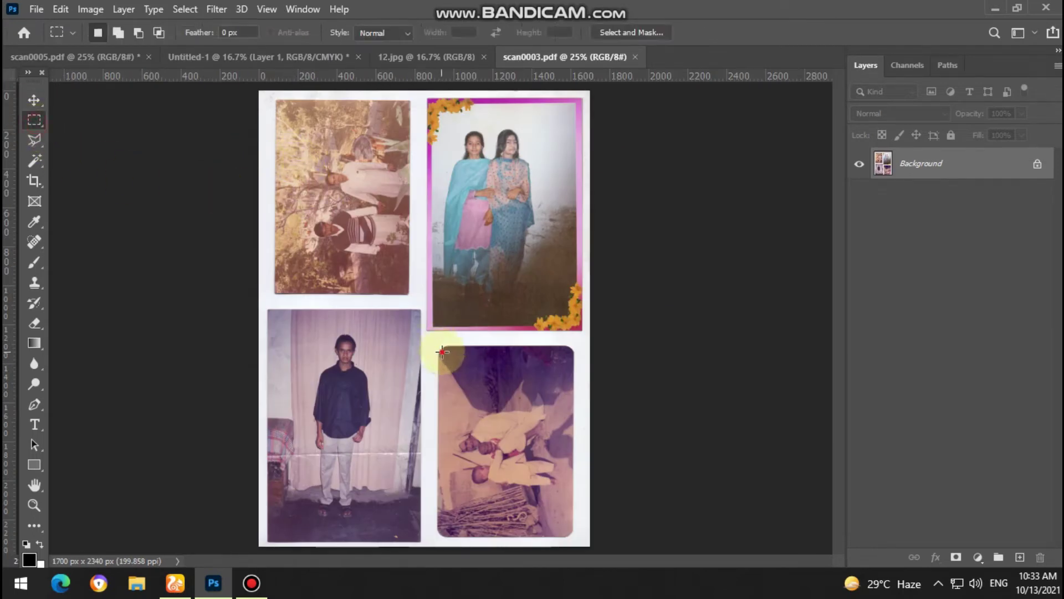
{"action": "left_click_drag", "start_coordinate": [443, 351], "coordinate": [570, 533]}
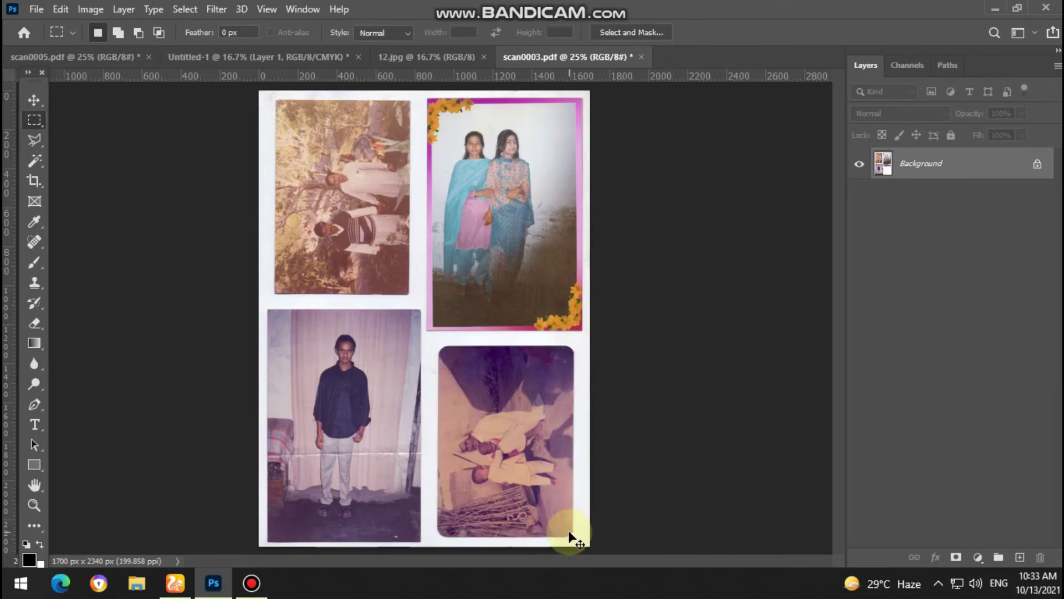
{"action": "key", "text": "ctrl+x"}
{"action": "key", "text": "ctrl+n"}
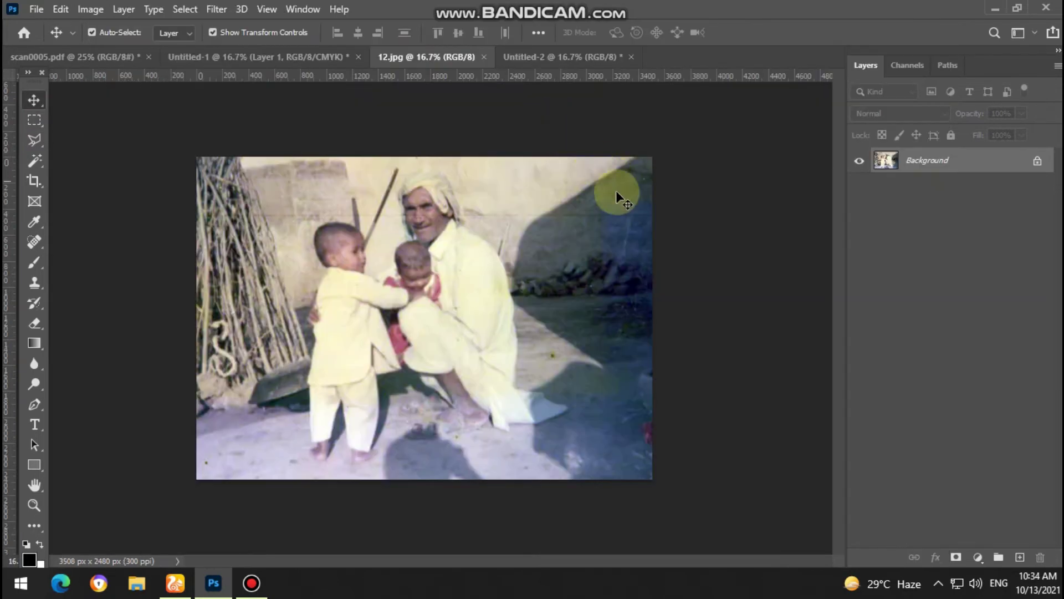
Step: Compare the uncorrected photo in Untitled-2 with the restored version in 12.jpg
{"action": "left_click_drag", "start_coordinate": [616, 191], "coordinate": [549, 92]}
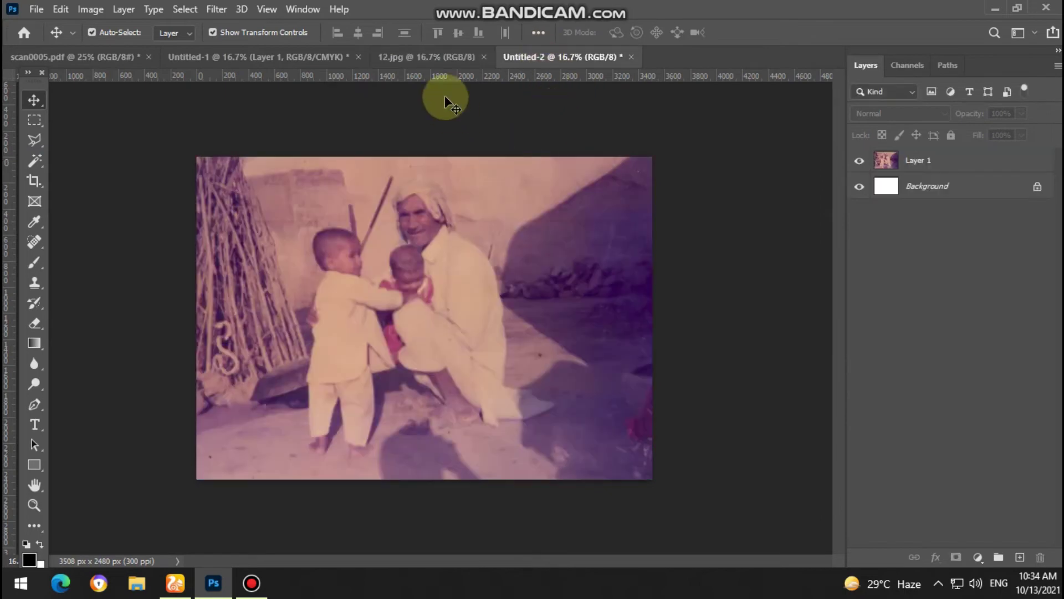
{"action": "left_click", "coordinate": [430, 55]}
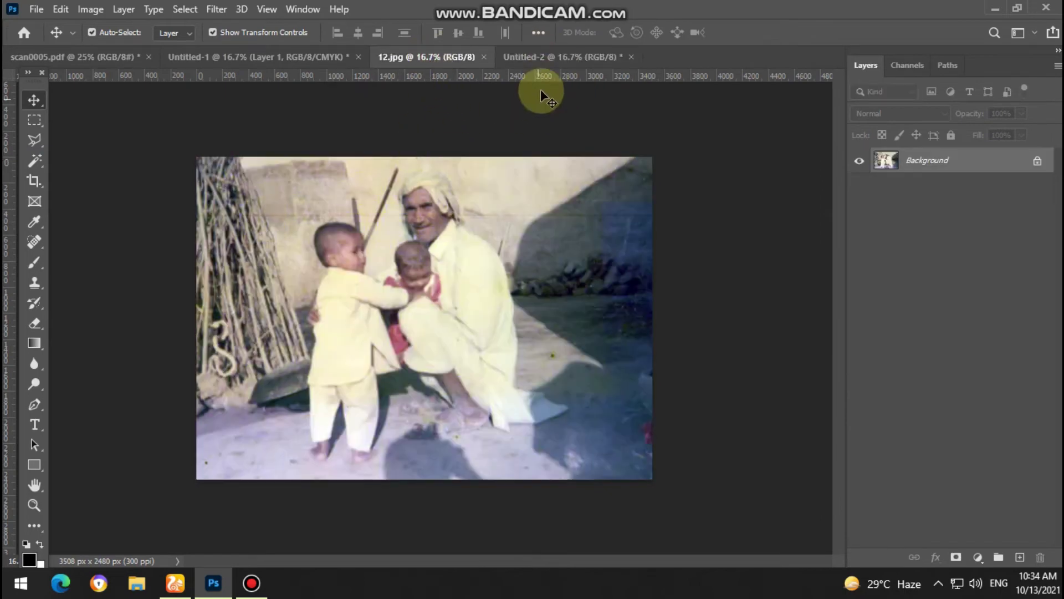
{"action": "left_click", "coordinate": [537, 57]}
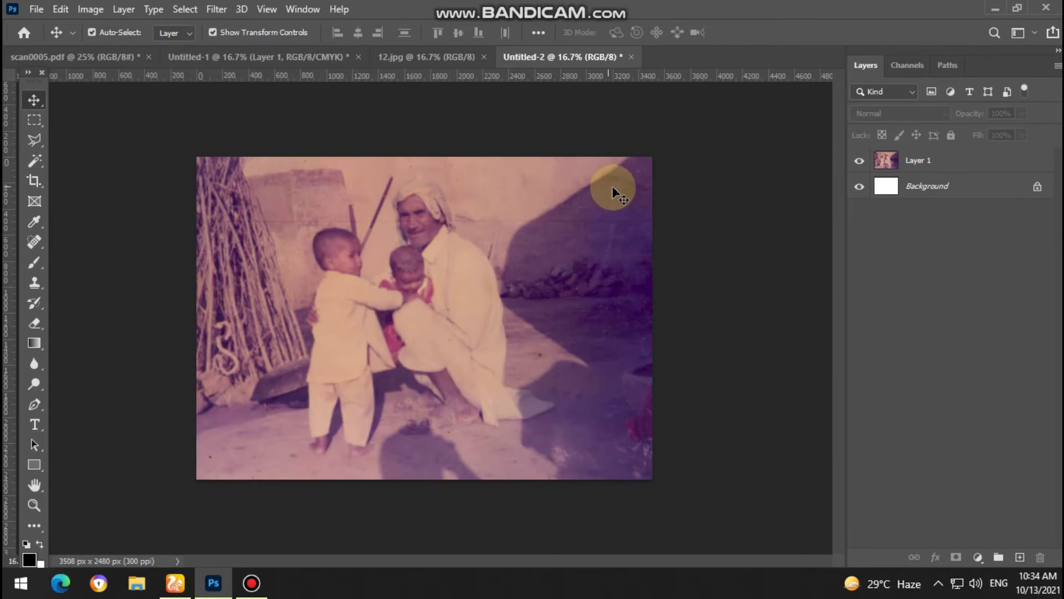
{"action": "key", "text": "ctrl+shift+Tab"}
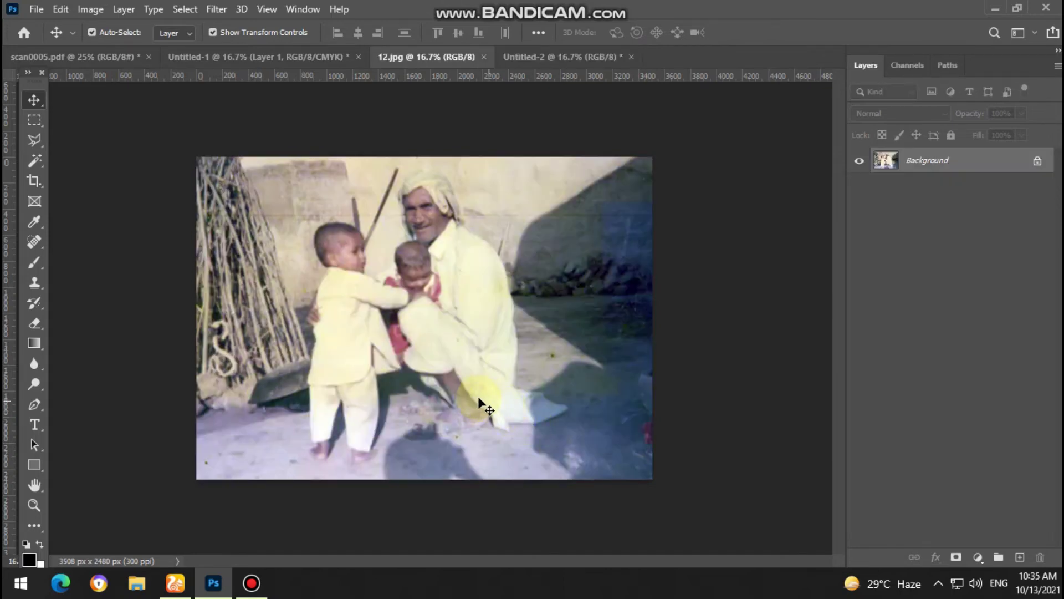
Step: Apply Auto Tone to the faded photo layer in Untitled-2
{"action": "left_click", "coordinate": [564, 57]}
{"action": "left_click", "coordinate": [91, 10]}
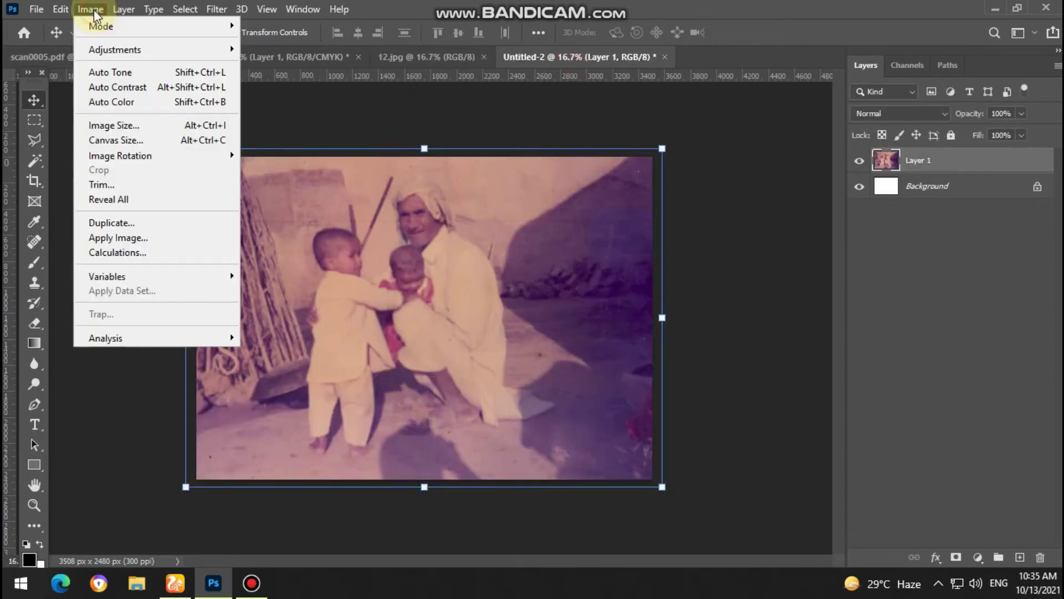
{"action": "left_click", "coordinate": [118, 72]}
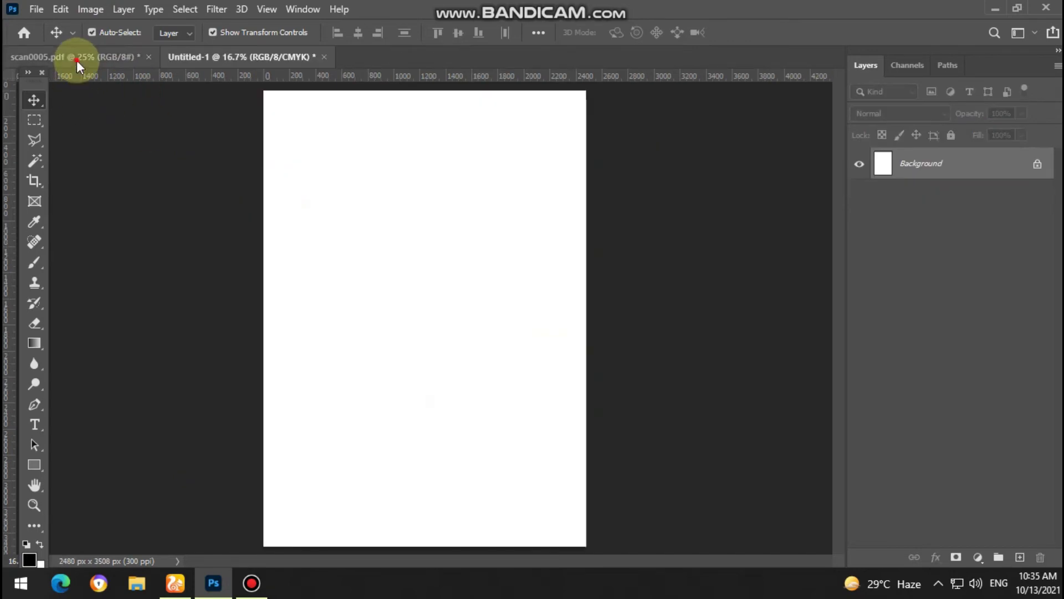
Step: Cut the photo of two men on the hillside out of scan0005.pdf and paste it into Untitled-1
{"action": "left_click", "coordinate": [78, 57]}
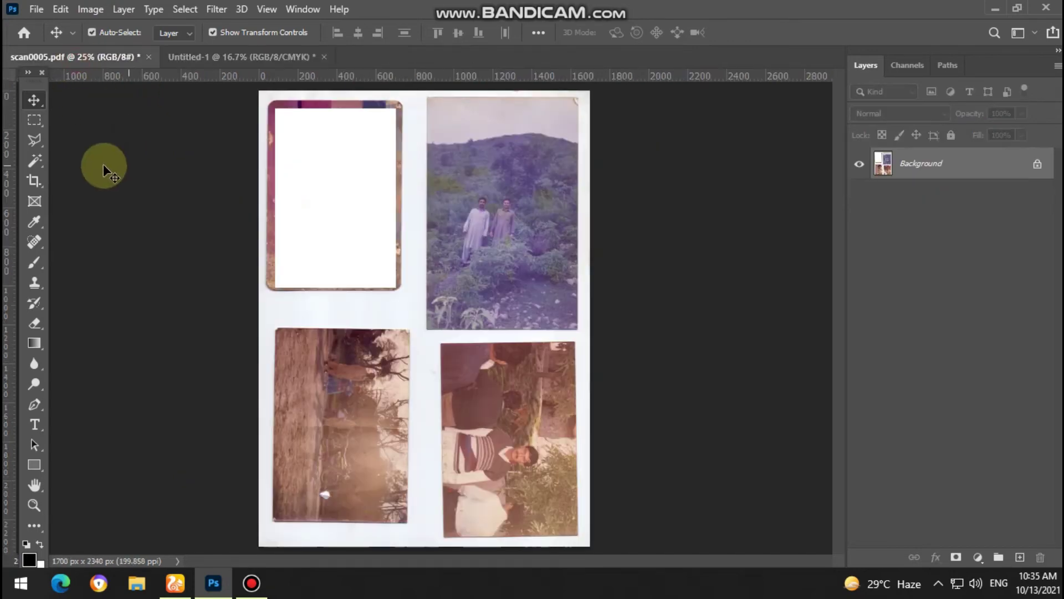
{"action": "left_click", "coordinate": [26, 117]}
{"action": "left_click_drag", "start_coordinate": [440, 128], "coordinate": [564, 321]}
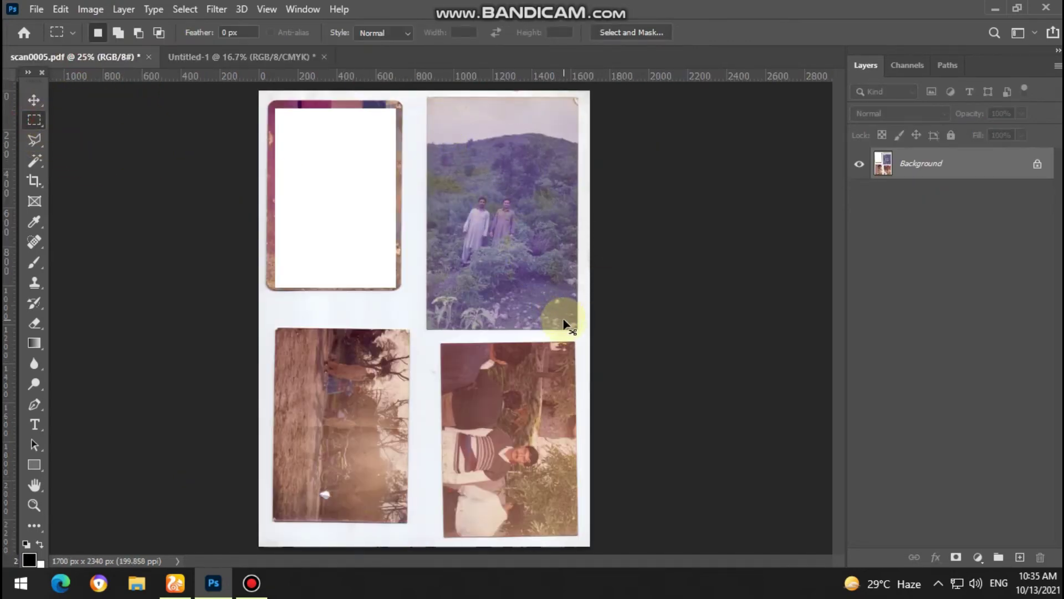
{"action": "key", "text": "BackSpace"}
{"action": "left_click", "coordinate": [245, 55]}
{"action": "key", "text": "ctrl+v"}
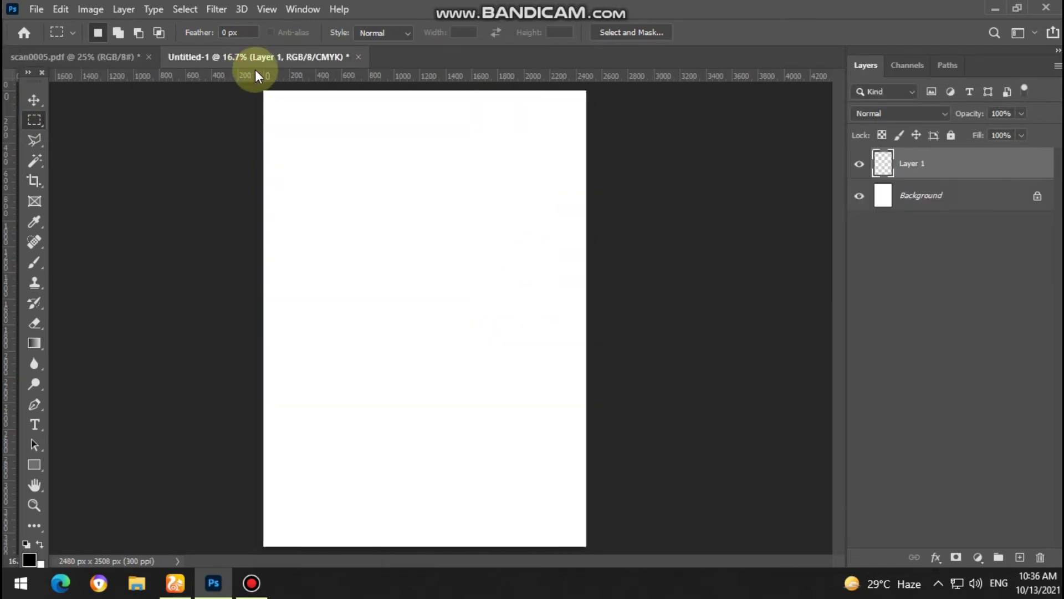
Step: Enlarge the pasted hillside photo until it fills the whole page of Untitled-1
{"action": "key", "text": "v"}
{"action": "left_click_drag", "start_coordinate": [382, 254], "coordinate": [189, 113]}
{"action": "key", "text": "Return"}
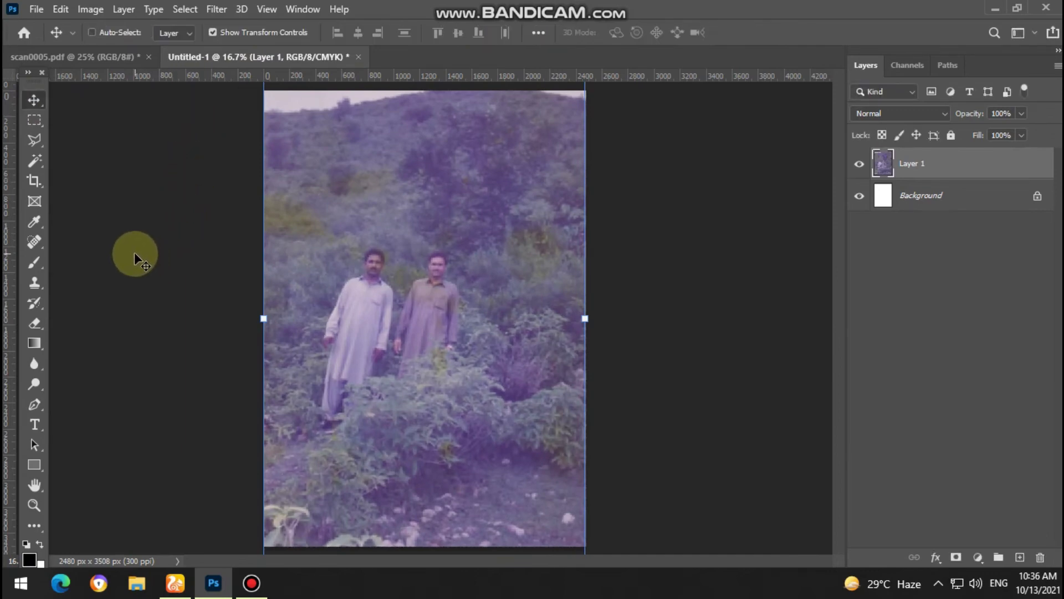
Step: Apply Auto Tone to the hillside photo, undo it to compare with the original, and reapply it
{"action": "key", "text": "ctrl+shift+l"}
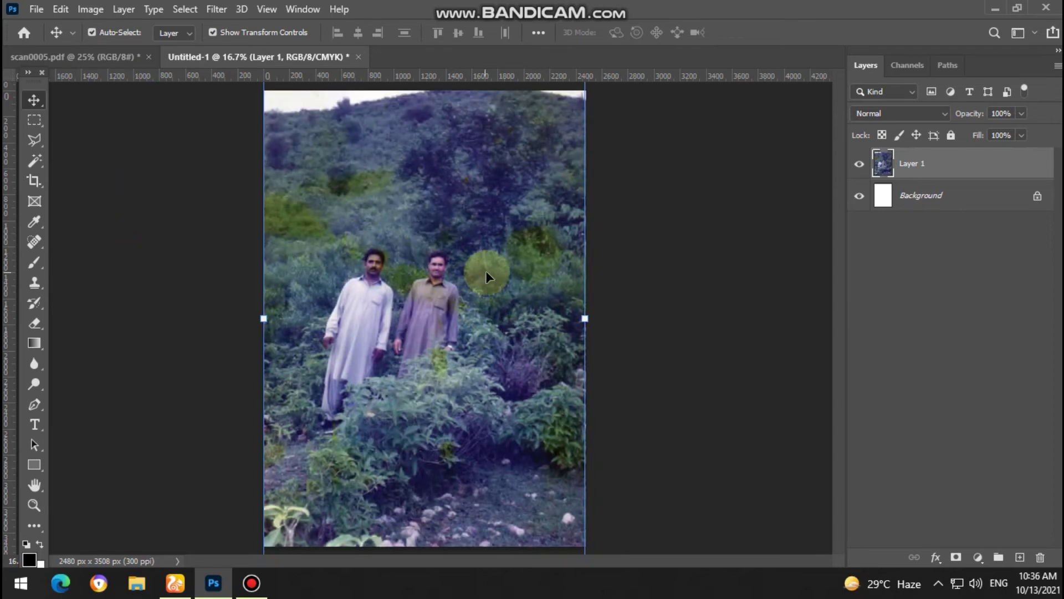
{"action": "key", "text": "ctrl+z"}
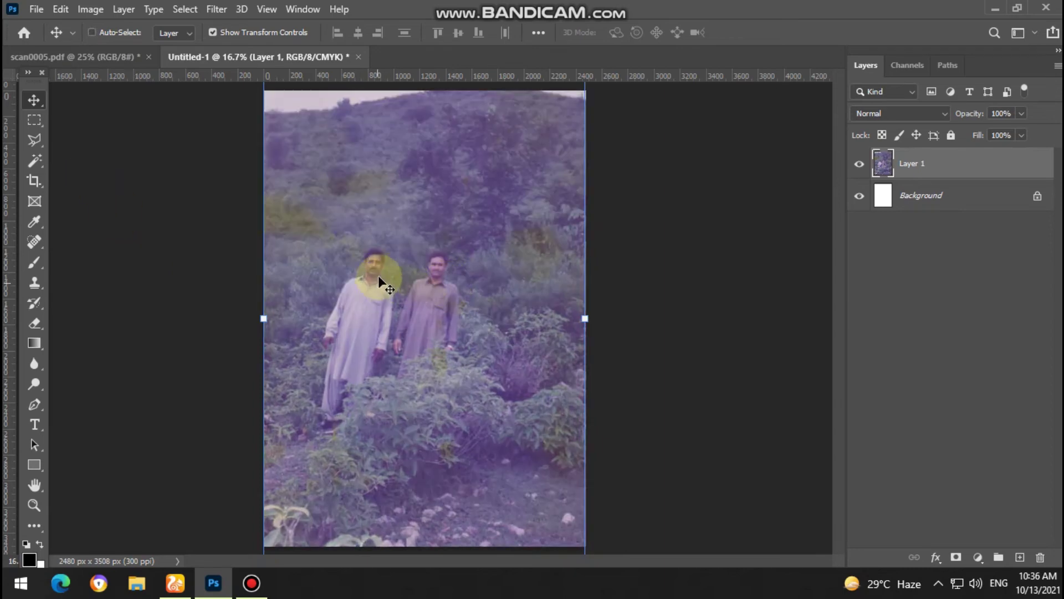
{"action": "key", "text": "ctrl+shift+l"}
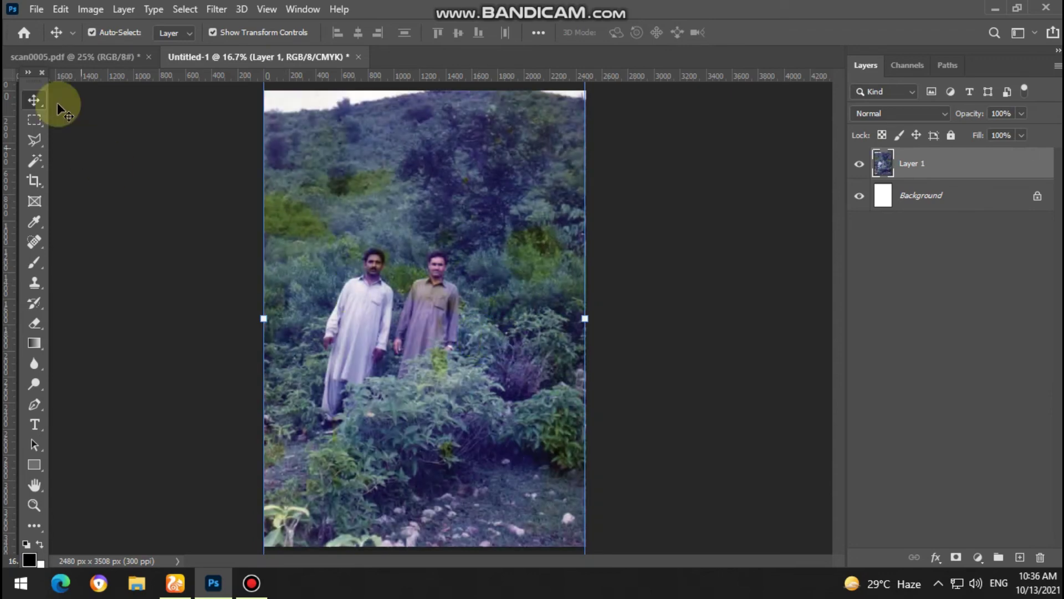
Step: Start saving the corrected hillside photo on the computer instead of to cloud documents
{"action": "left_click", "coordinate": [36, 9]}
{"action": "left_click", "coordinate": [56, 198]}
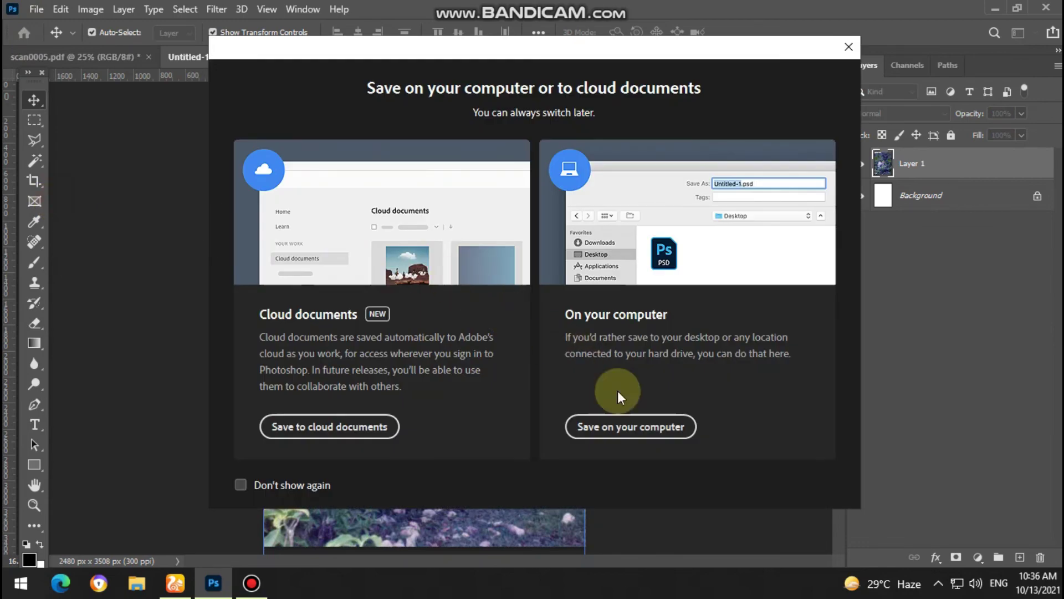
{"action": "left_click", "coordinate": [630, 428]}
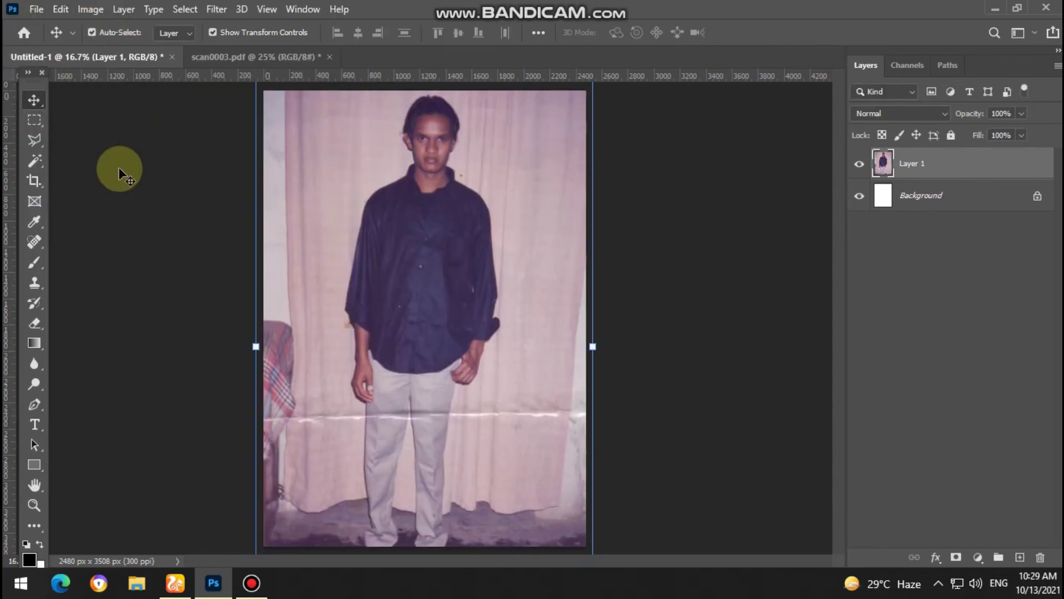
Step: Select the layer with the photo of the standing man, apply Auto Tone to it, and deselect the layer
{"action": "left_click", "coordinate": [126, 169]}
{"action": "left_click", "coordinate": [90, 9]}
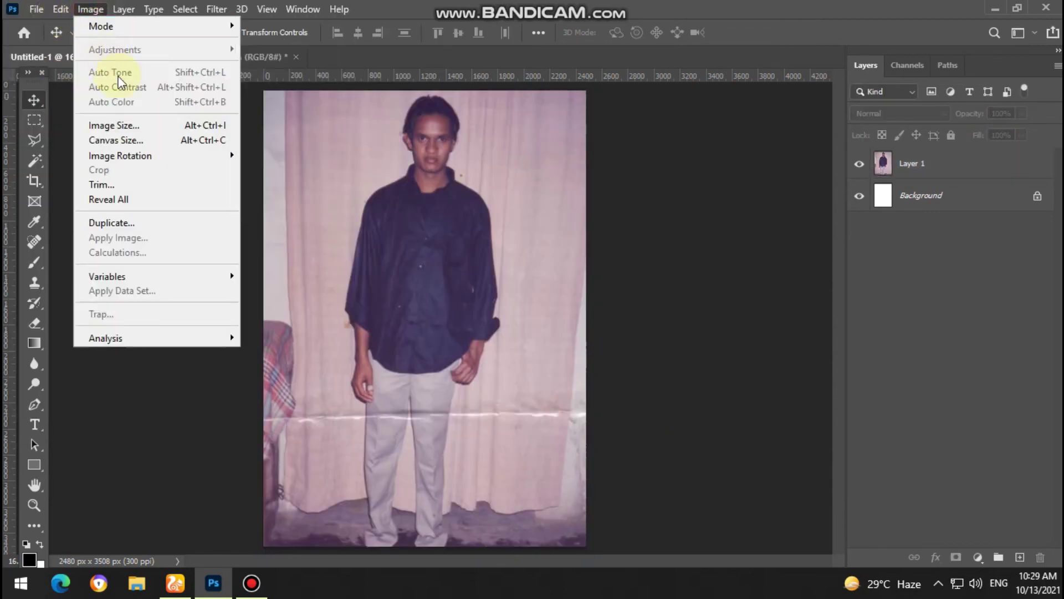
{"action": "left_click", "coordinate": [469, 196]}
{"action": "left_click", "coordinate": [425, 182]}
{"action": "left_click", "coordinate": [90, 9]}
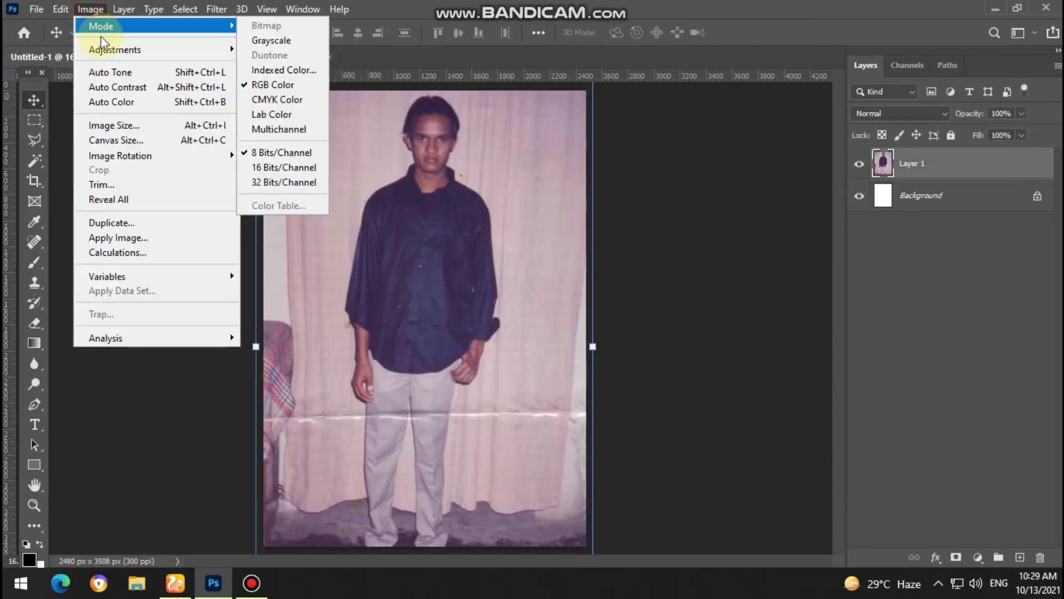
{"action": "left_click", "coordinate": [115, 70]}
{"action": "left_click", "coordinate": [90, 9]}
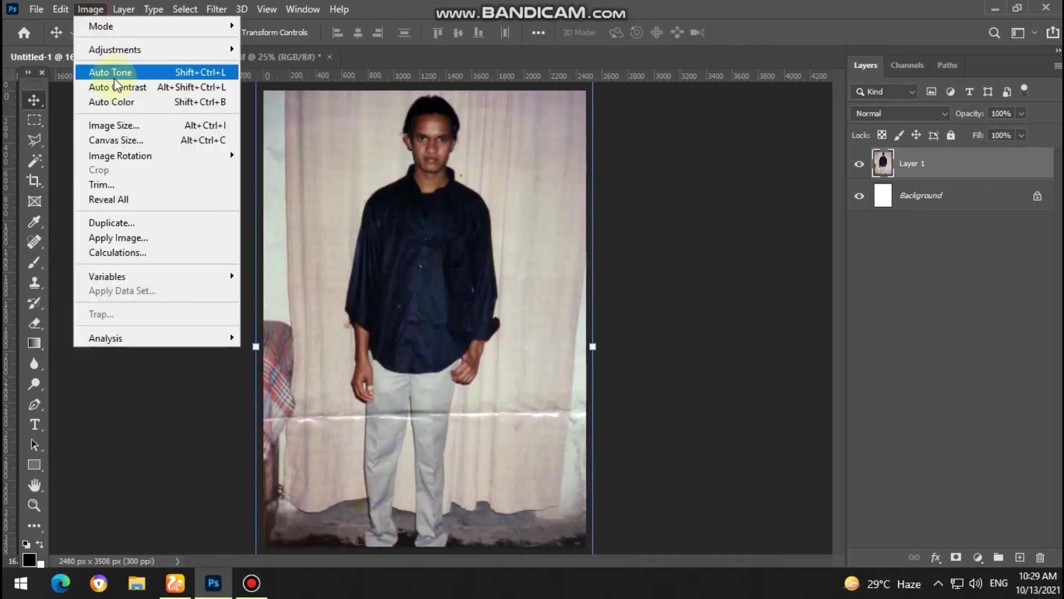
{"action": "left_click", "coordinate": [115, 84]}
{"action": "left_click", "coordinate": [123, 134]}
{"action": "key", "text": "ctrl"}
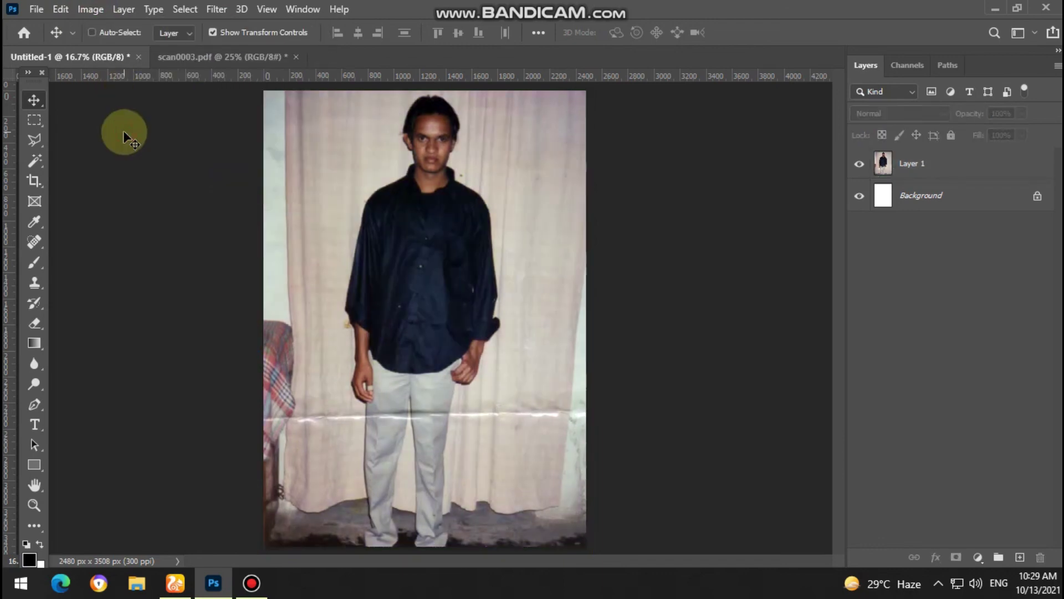